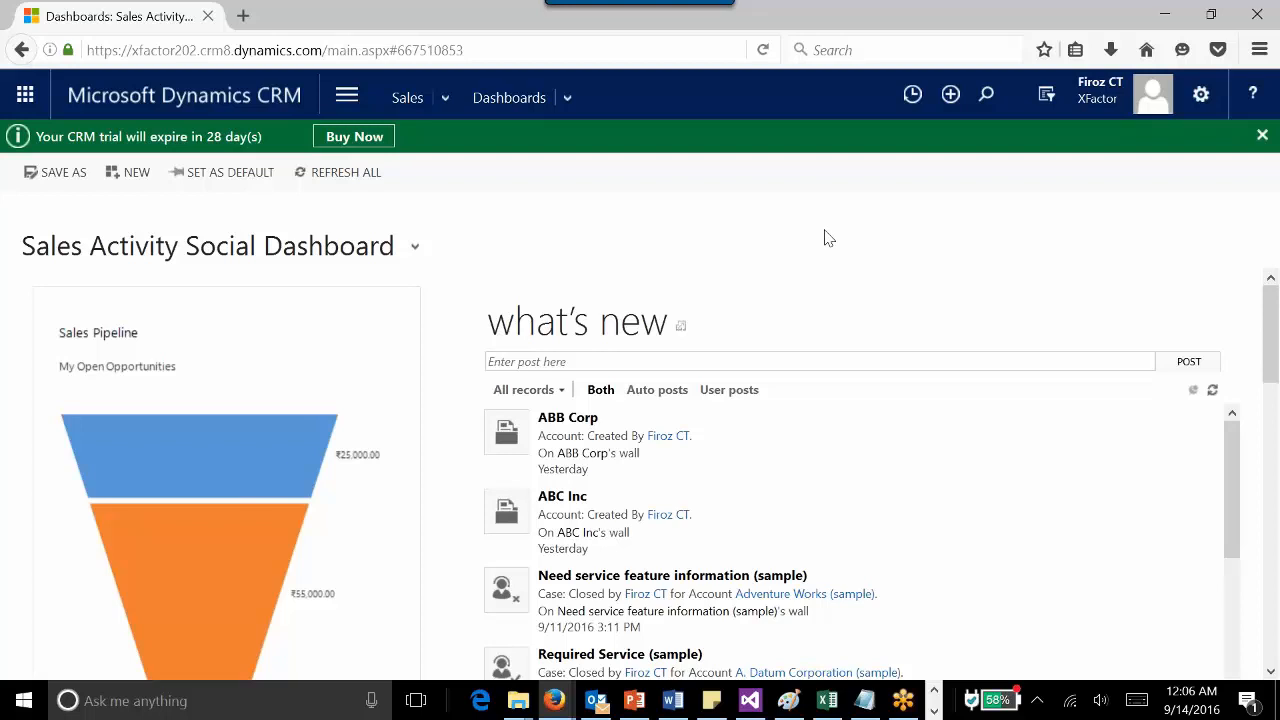
# - Run a global search for "a" and review the entity list available for filtering results
pyautogui.click(987, 96)
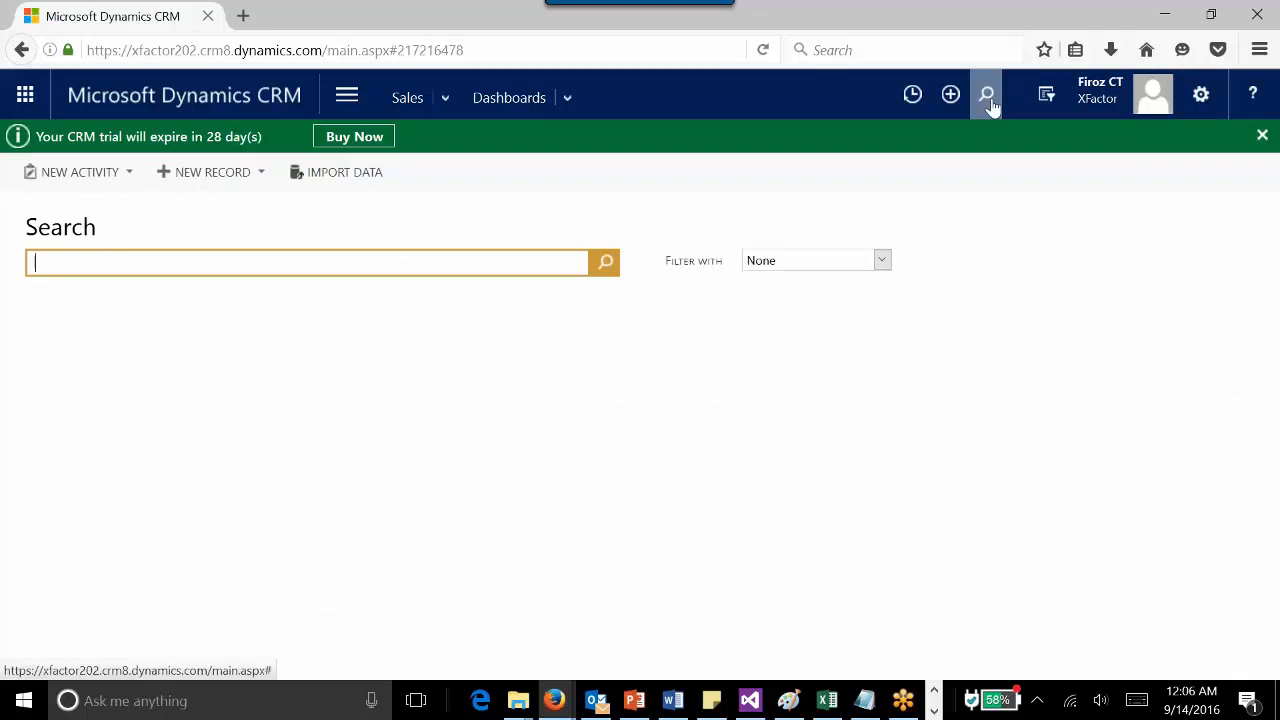
pyautogui.press('Return')
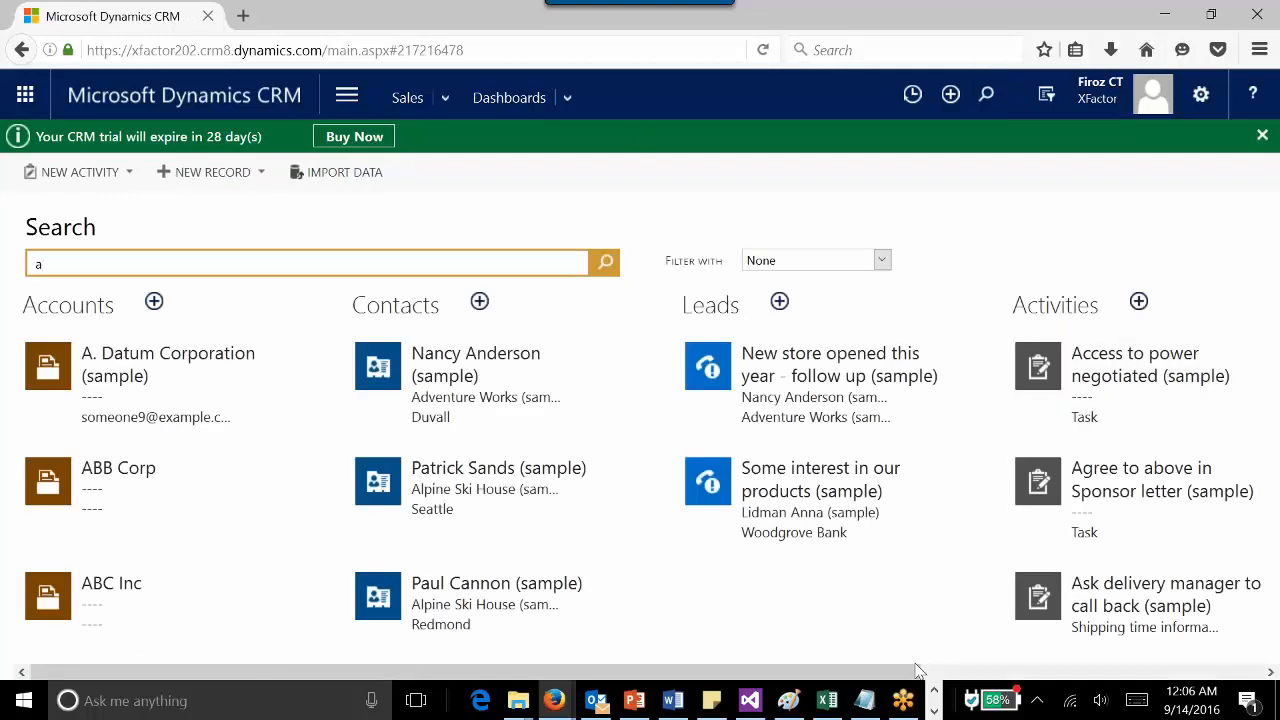
pyautogui.click(846, 263)
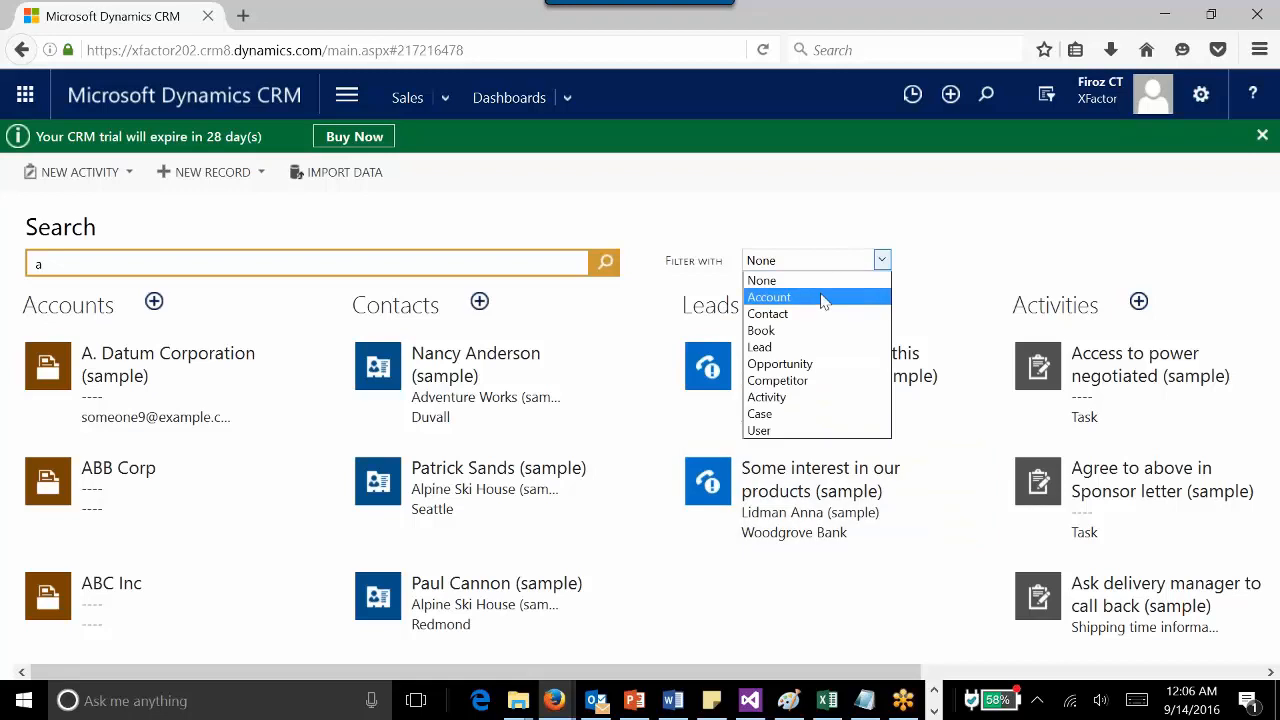
pyautogui.click(863, 229)
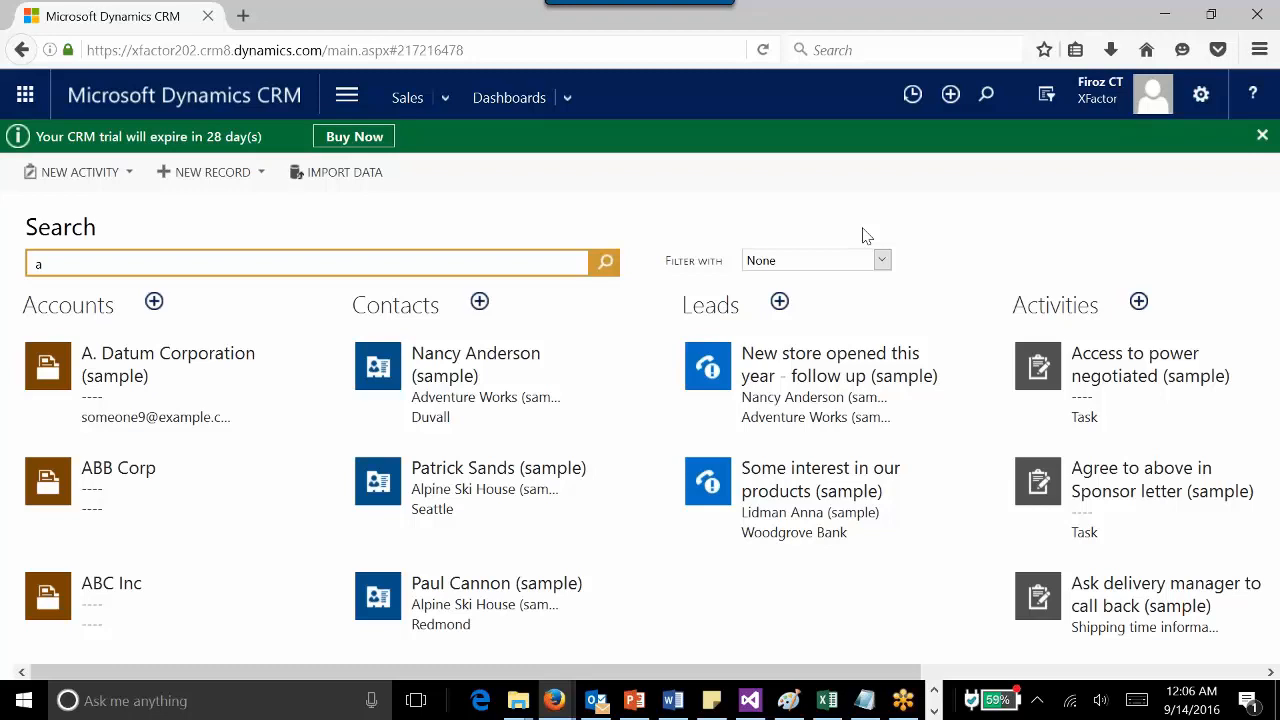
# - Open System Settings from Administration and the Quick Find entity selection for search
pyautogui.click(346, 97)
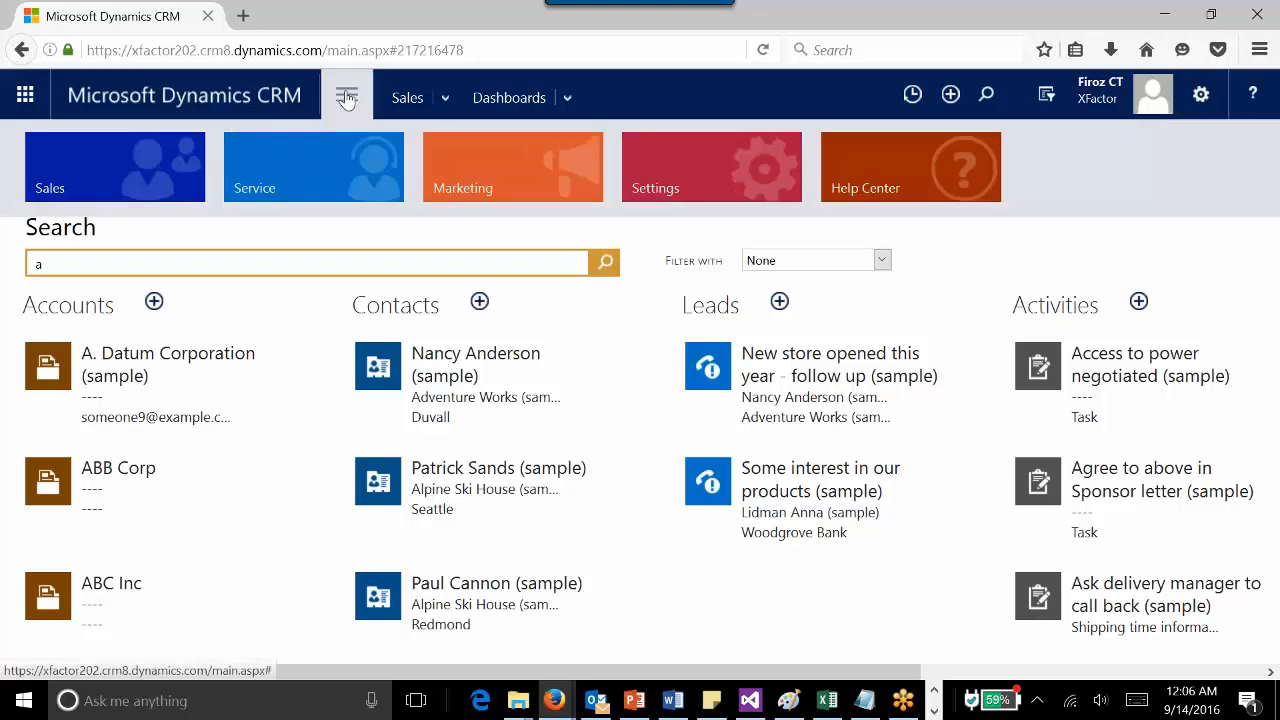
pyautogui.click(757, 203)
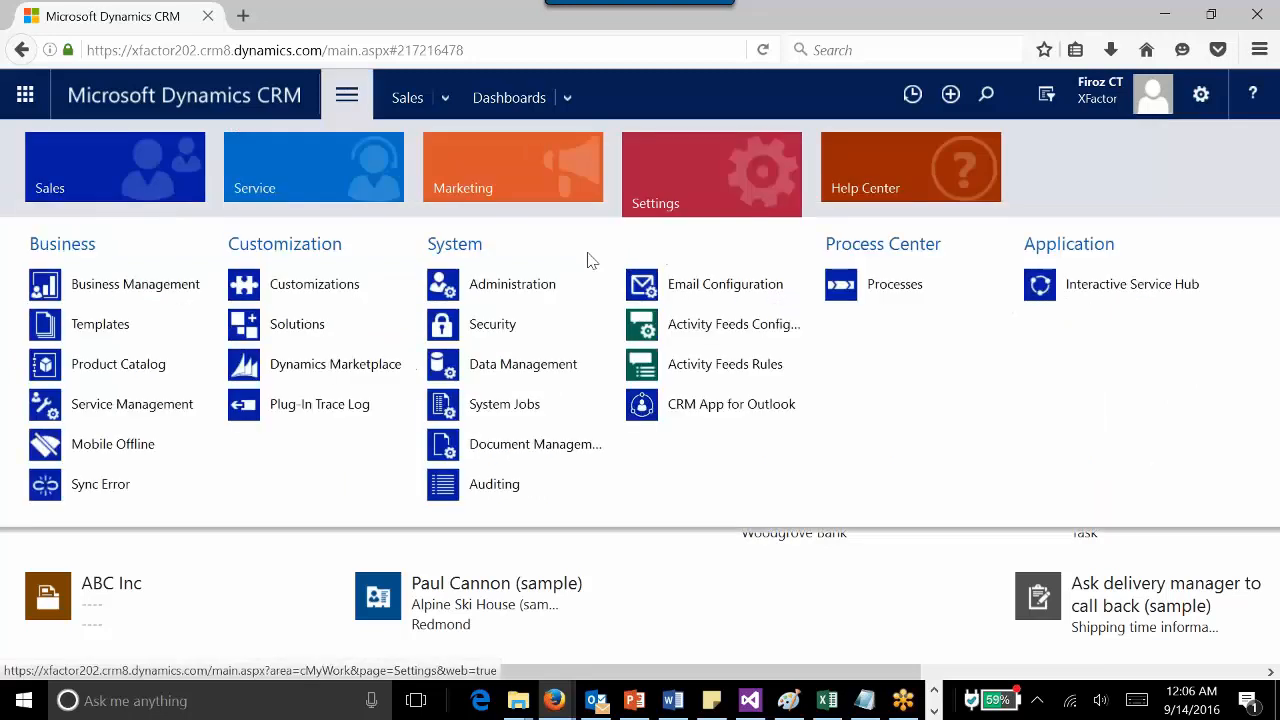
pyautogui.click(529, 293)
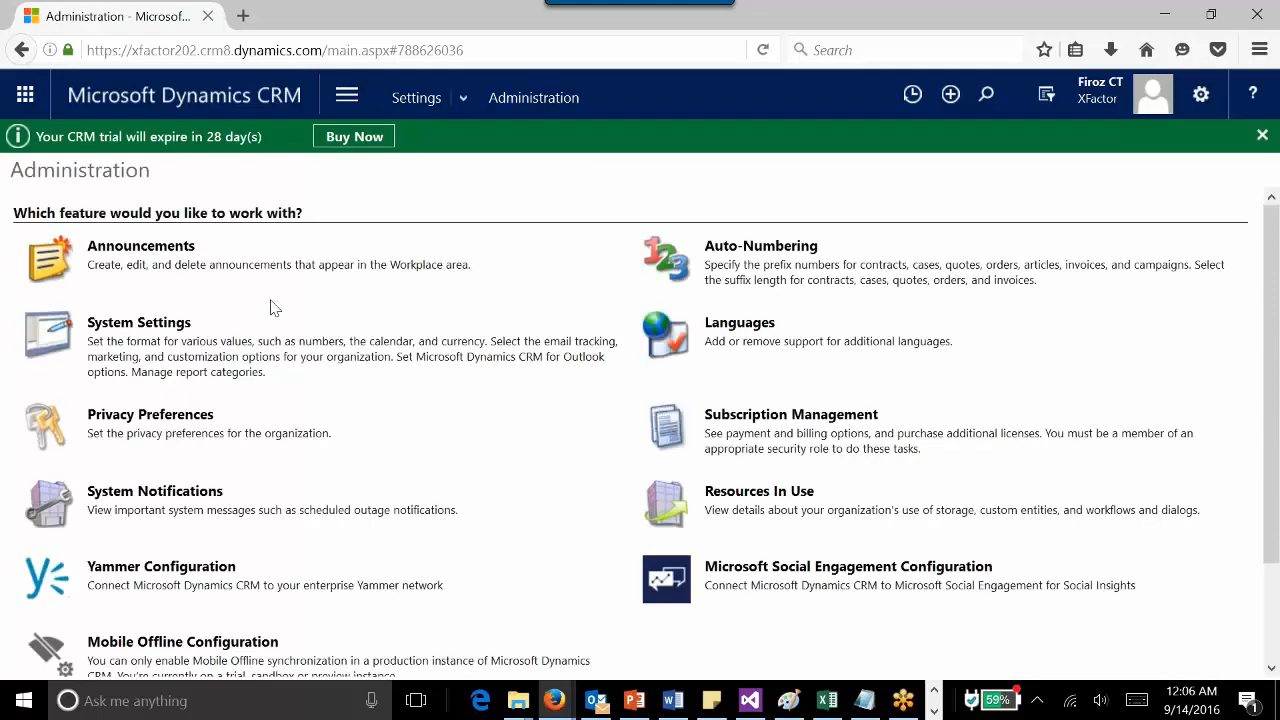
pyautogui.click(194, 332)
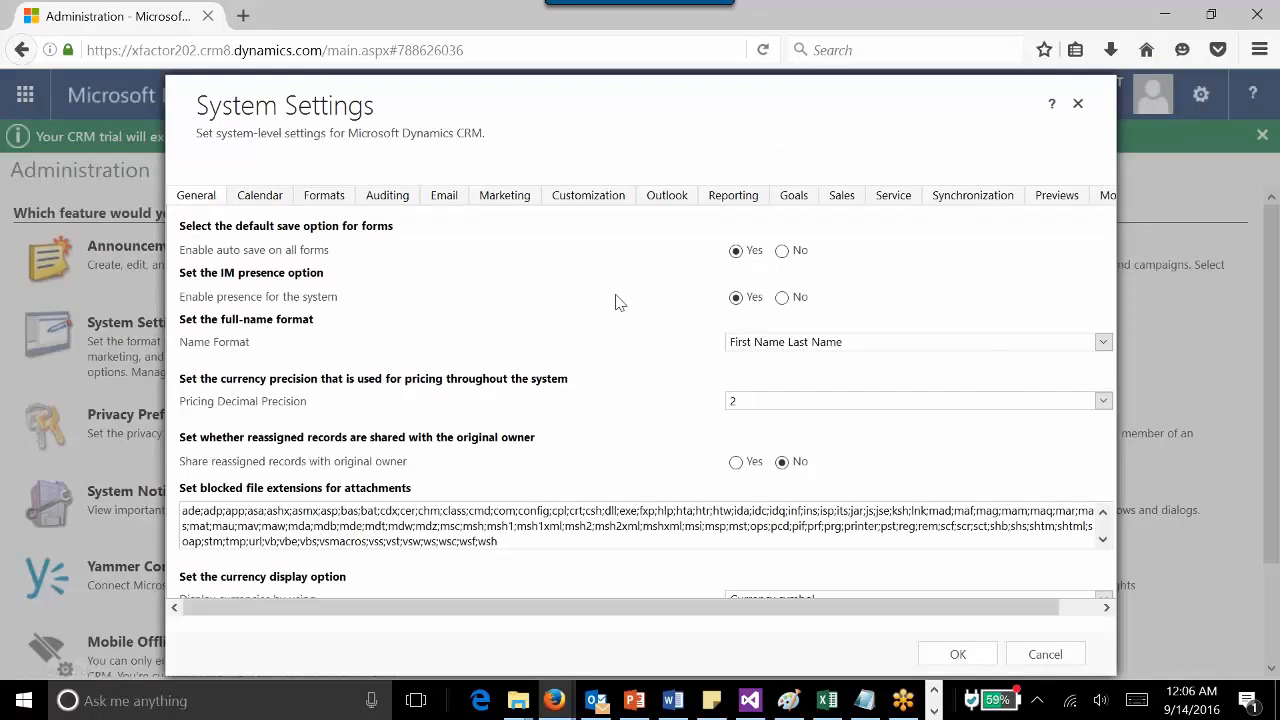
pyautogui.scroll(-5, 615, 302)
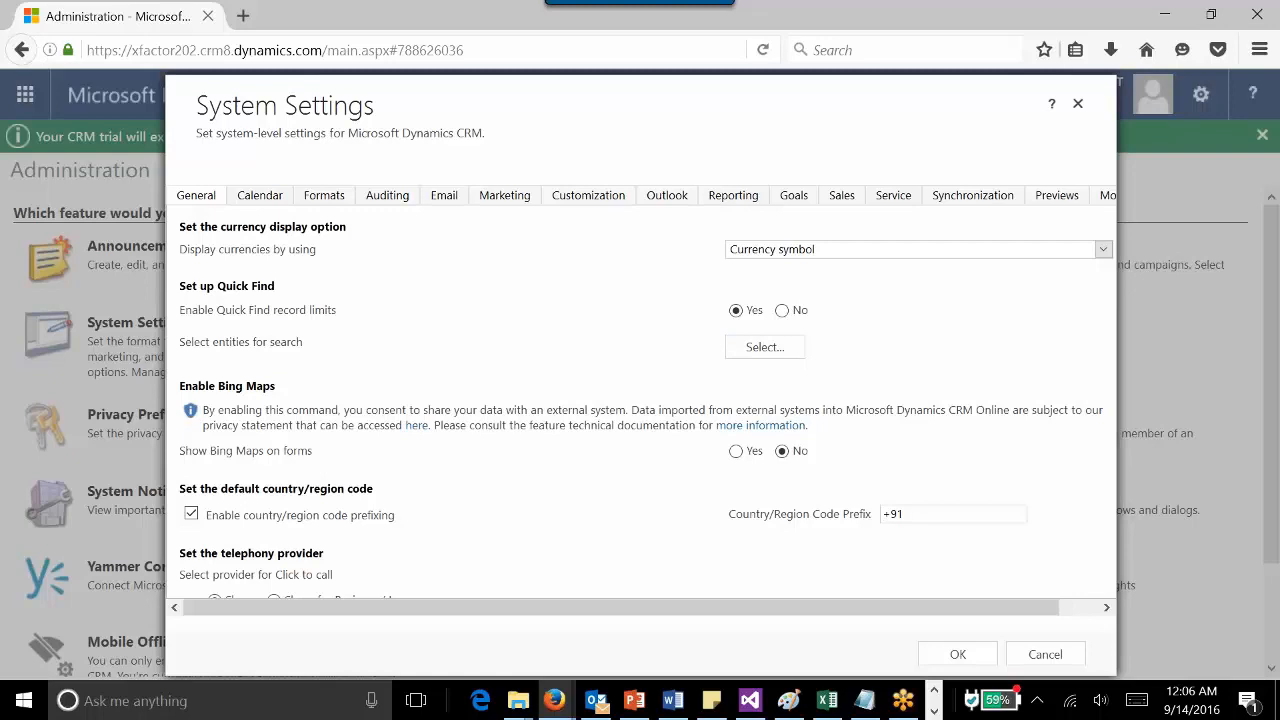
pyautogui.click(760, 348)
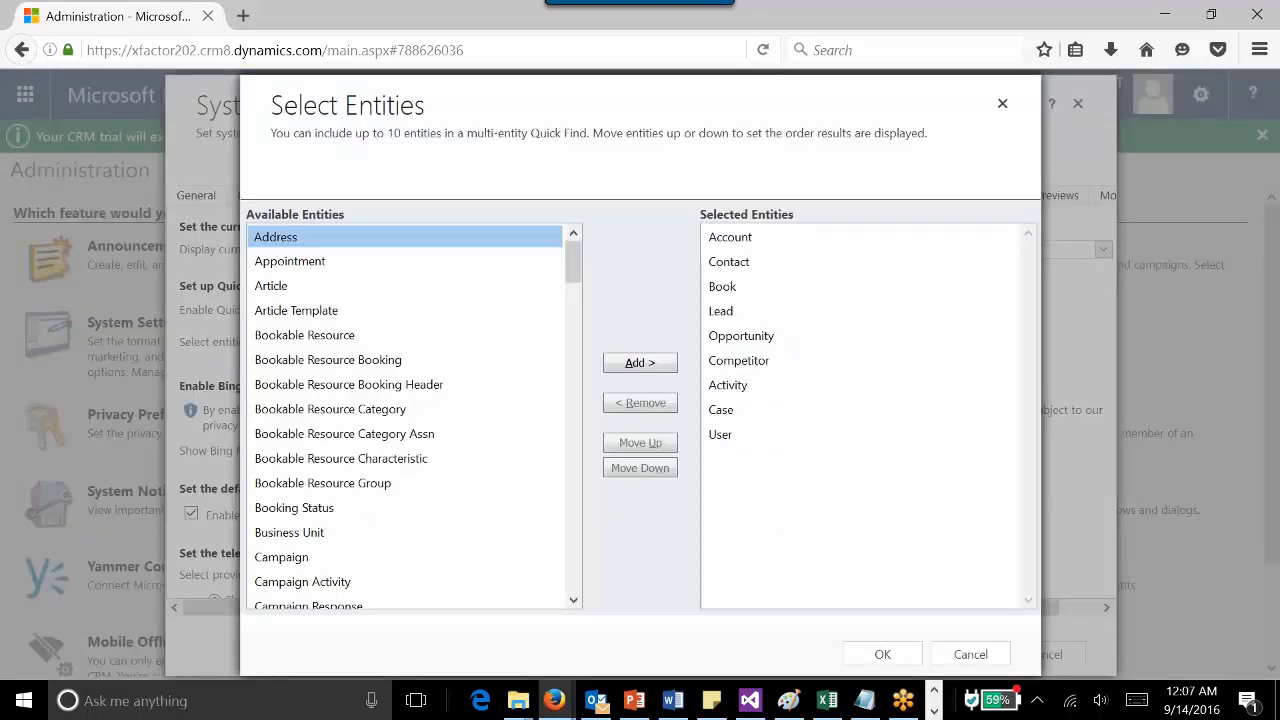
# - Remove Activity and Case from the selected Quick Find search entities
pyautogui.click(722, 287)
pyautogui.click(836, 311)
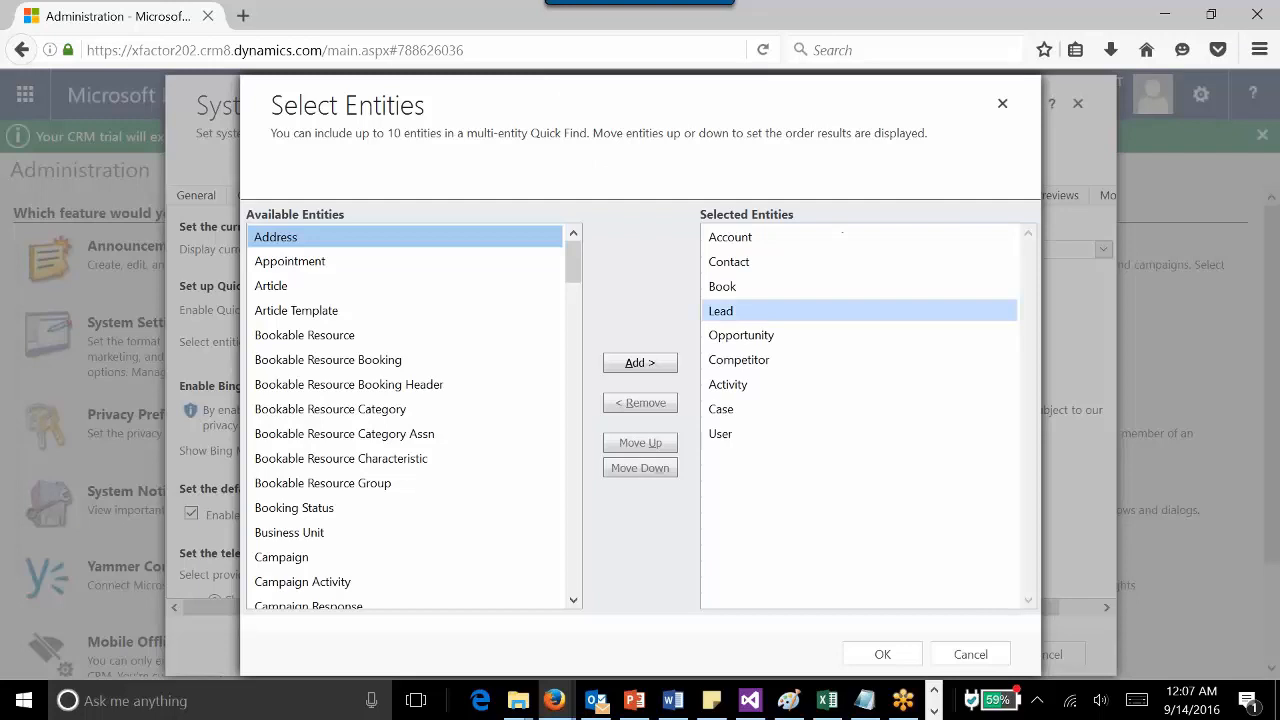
pyautogui.click(838, 287)
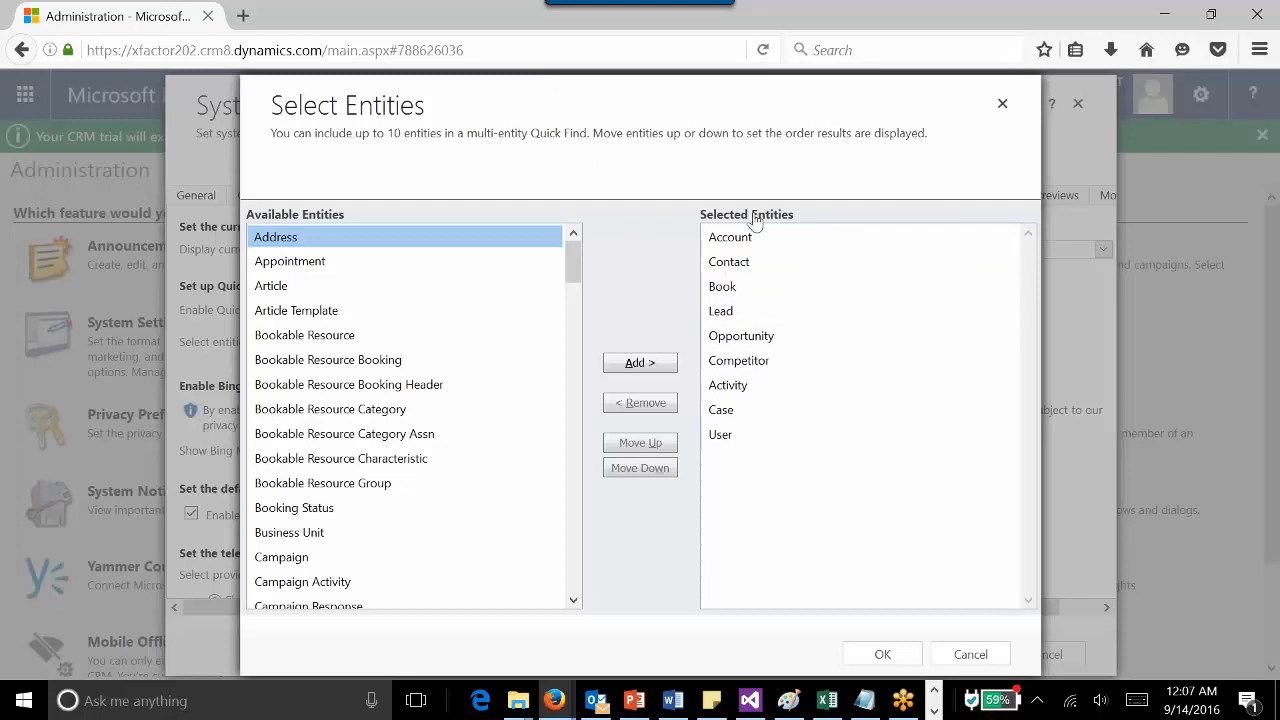
pyautogui.click(775, 366)
pyautogui.click(749, 290)
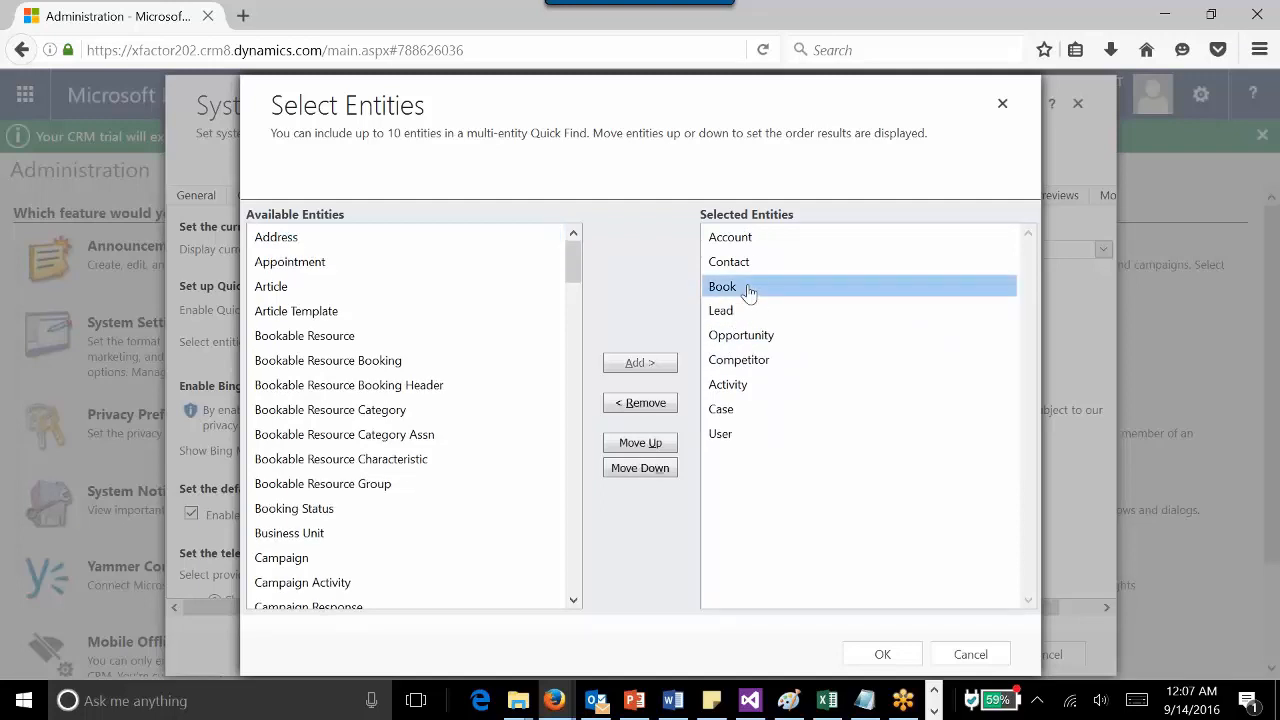
pyautogui.click(770, 395)
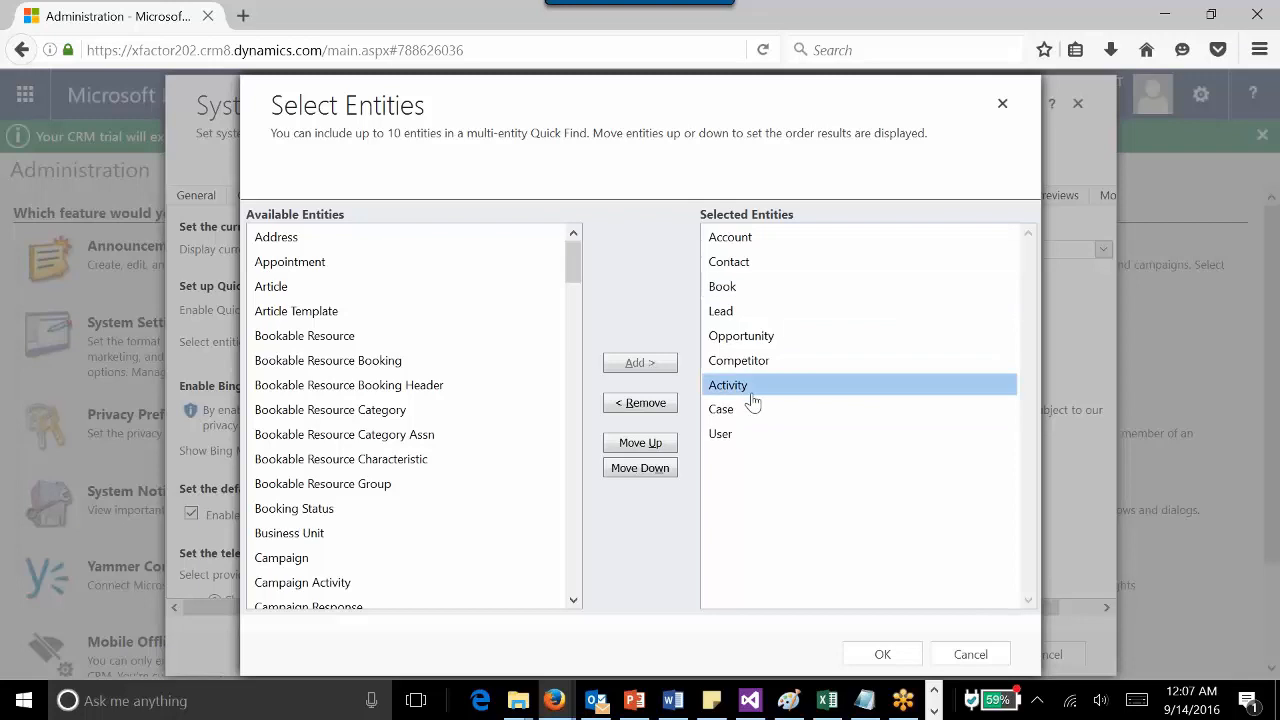
pyautogui.click(643, 403)
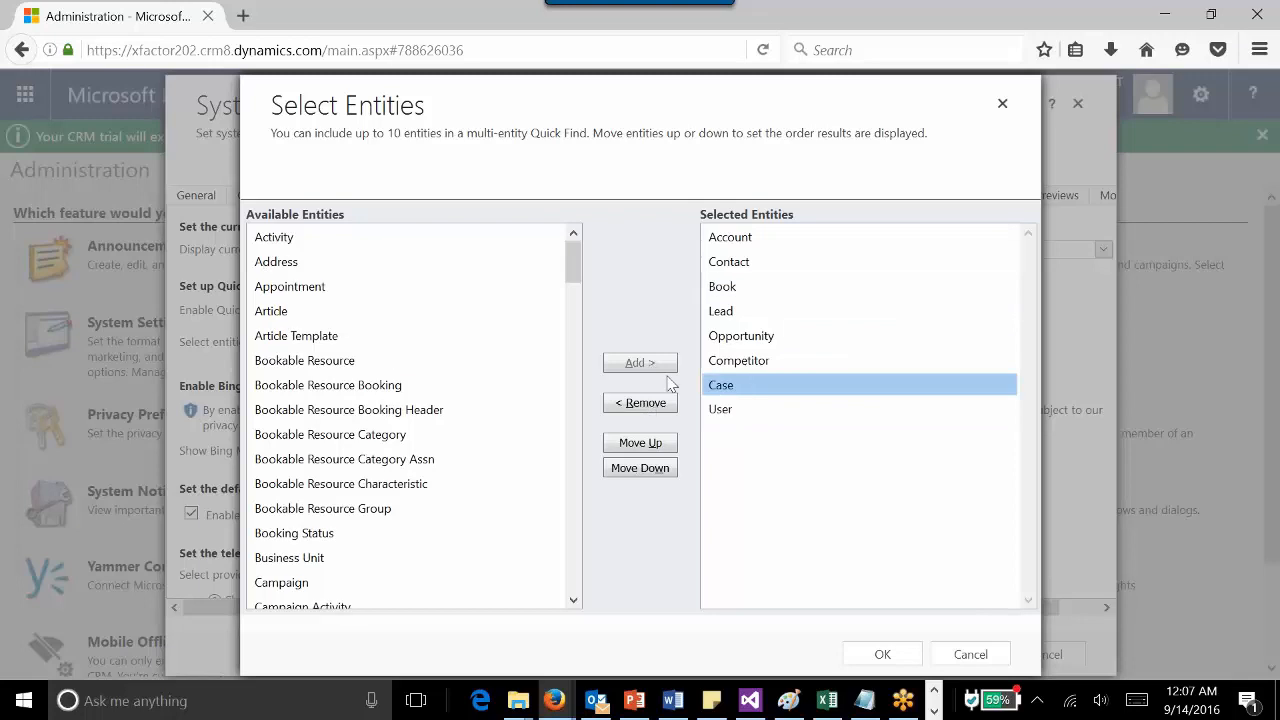
pyautogui.click(640, 402)
# - Add Article to the selected search entities and save the system settings
pyautogui.click(375, 314)
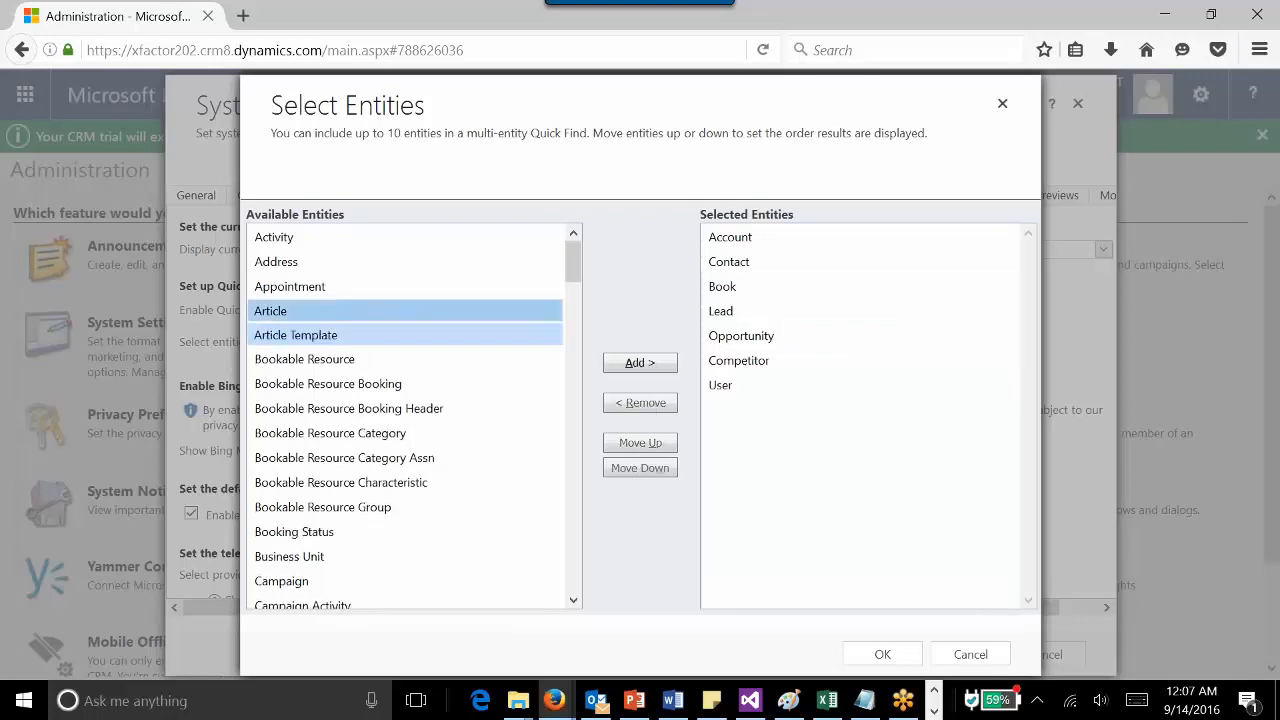
pyautogui.click(639, 364)
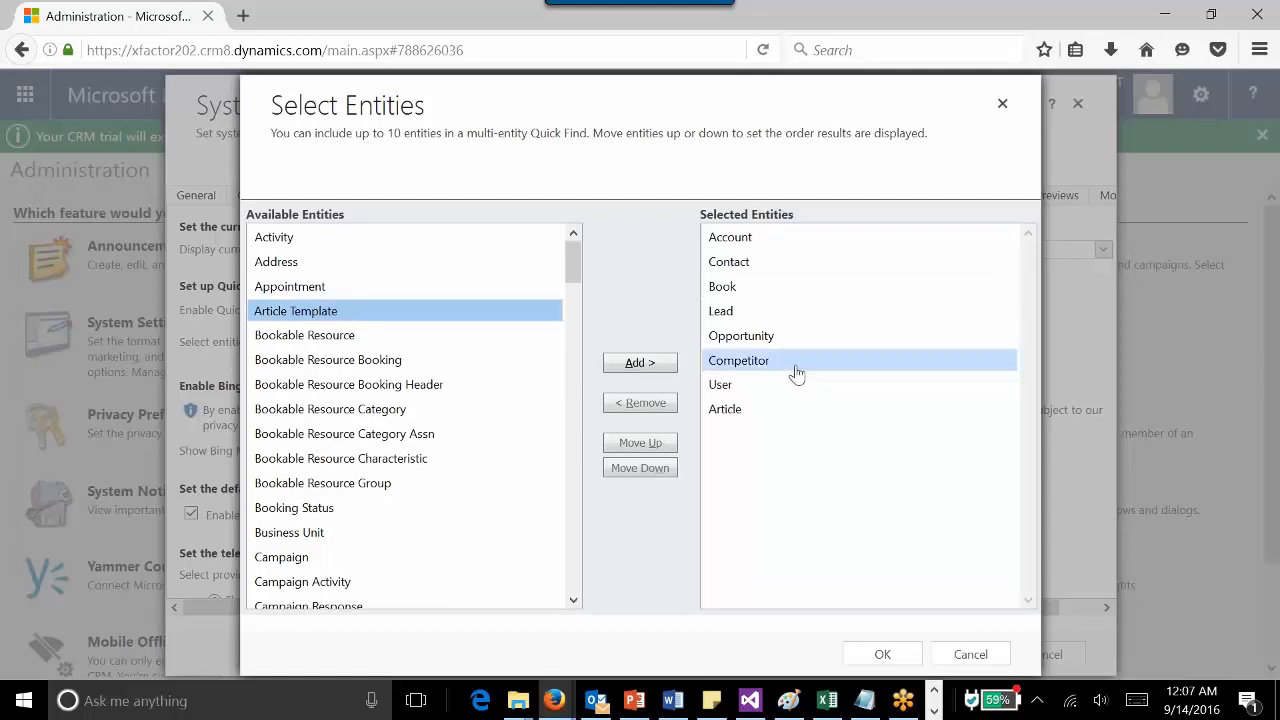
pyautogui.click(880, 654)
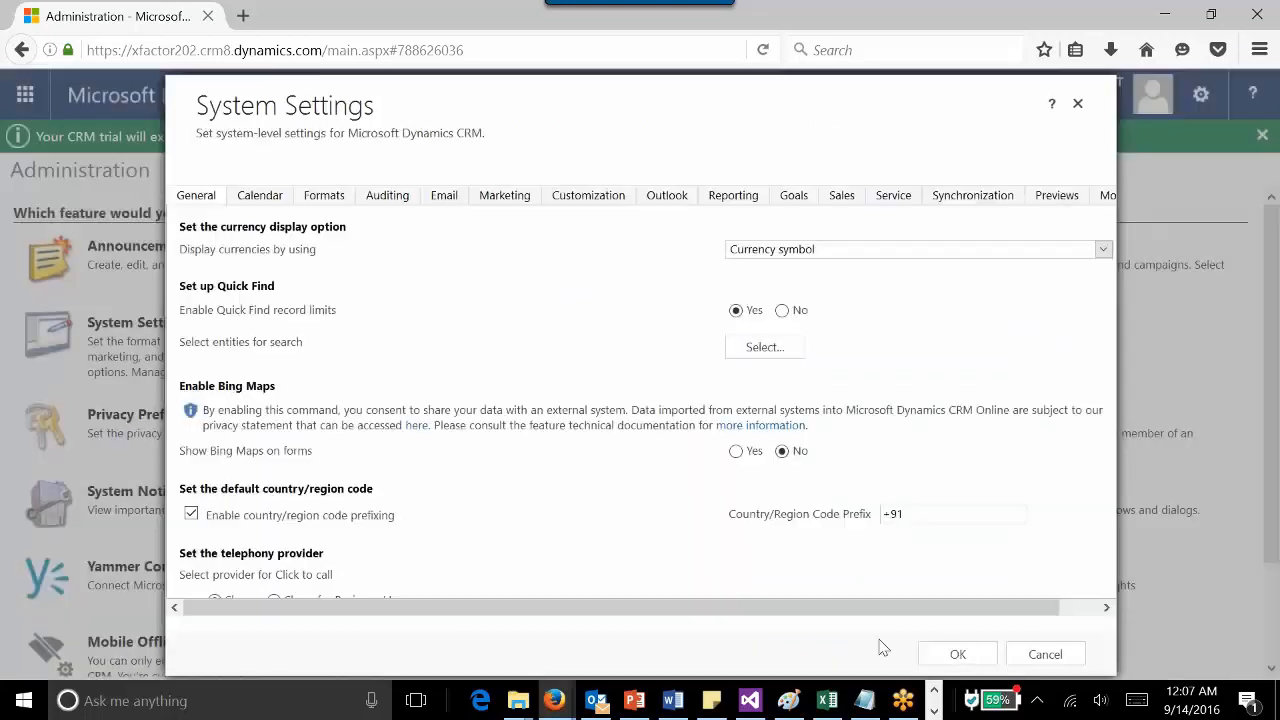
pyautogui.click(958, 655)
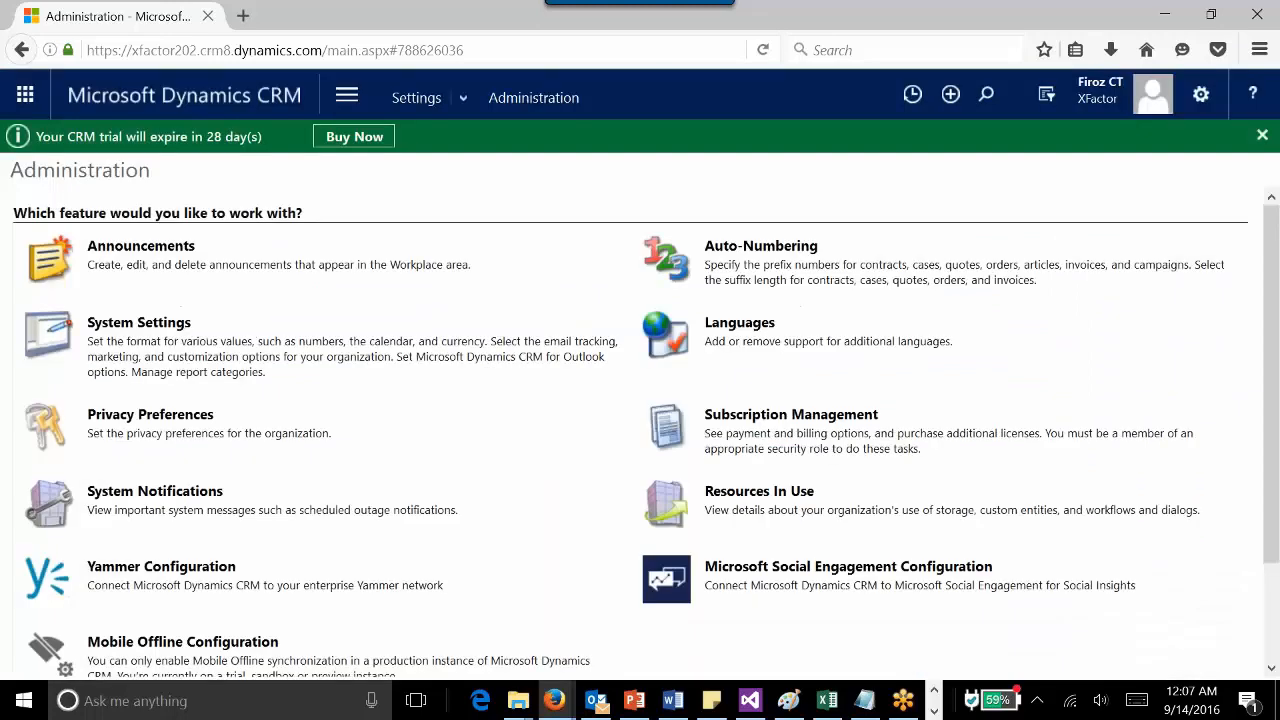
# - Search for "a" again and review the updated entity filter options
pyautogui.click(986, 94)
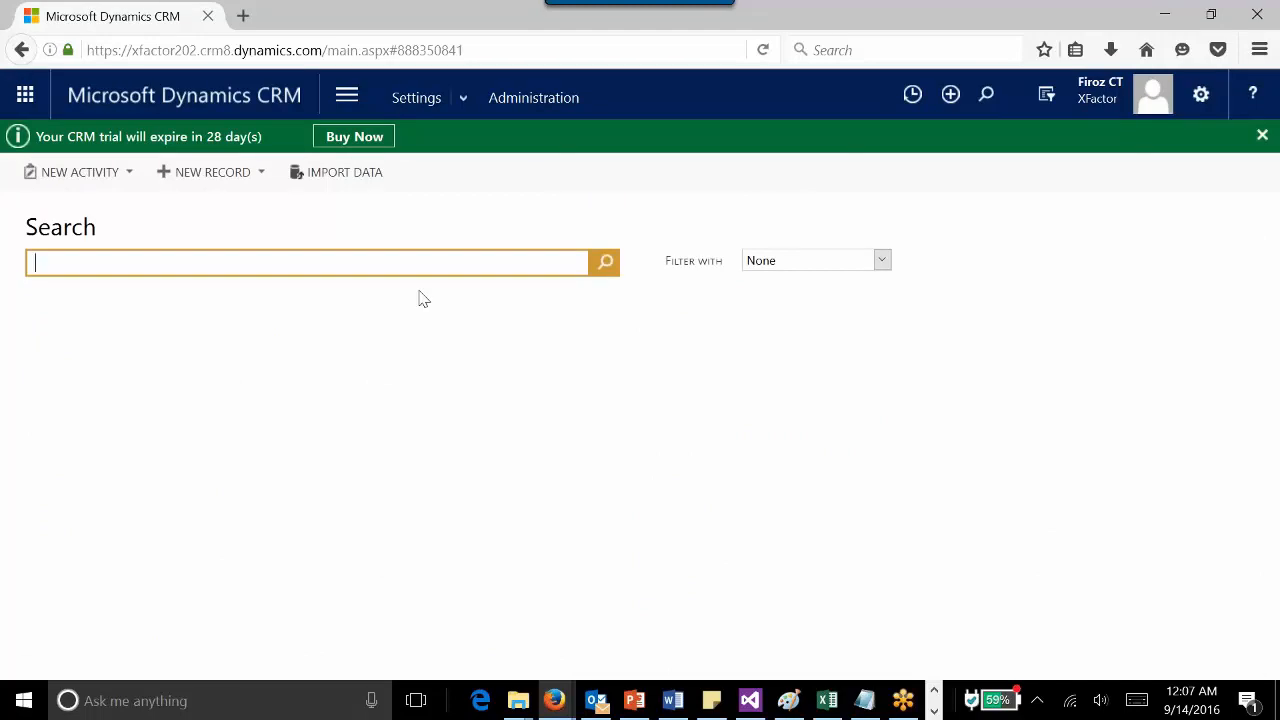
pyautogui.click(788, 260)
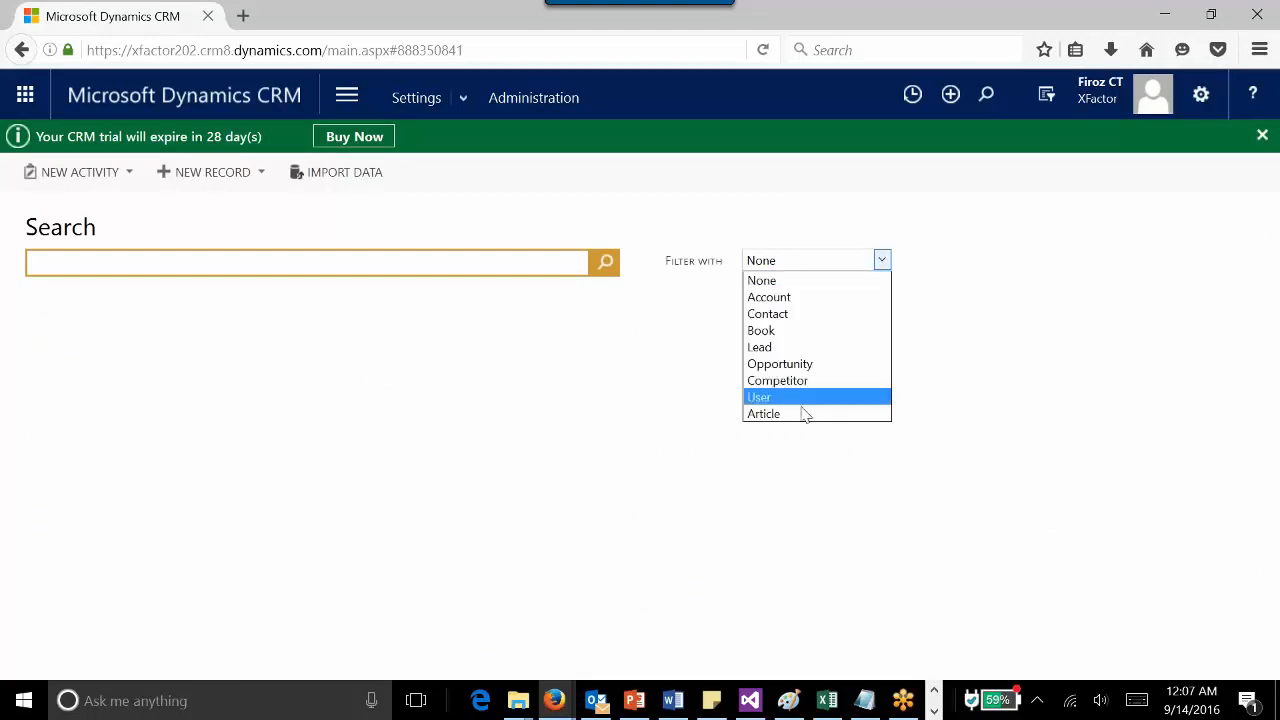
pyautogui.click(847, 300)
pyautogui.click(836, 263)
pyautogui.click(814, 280)
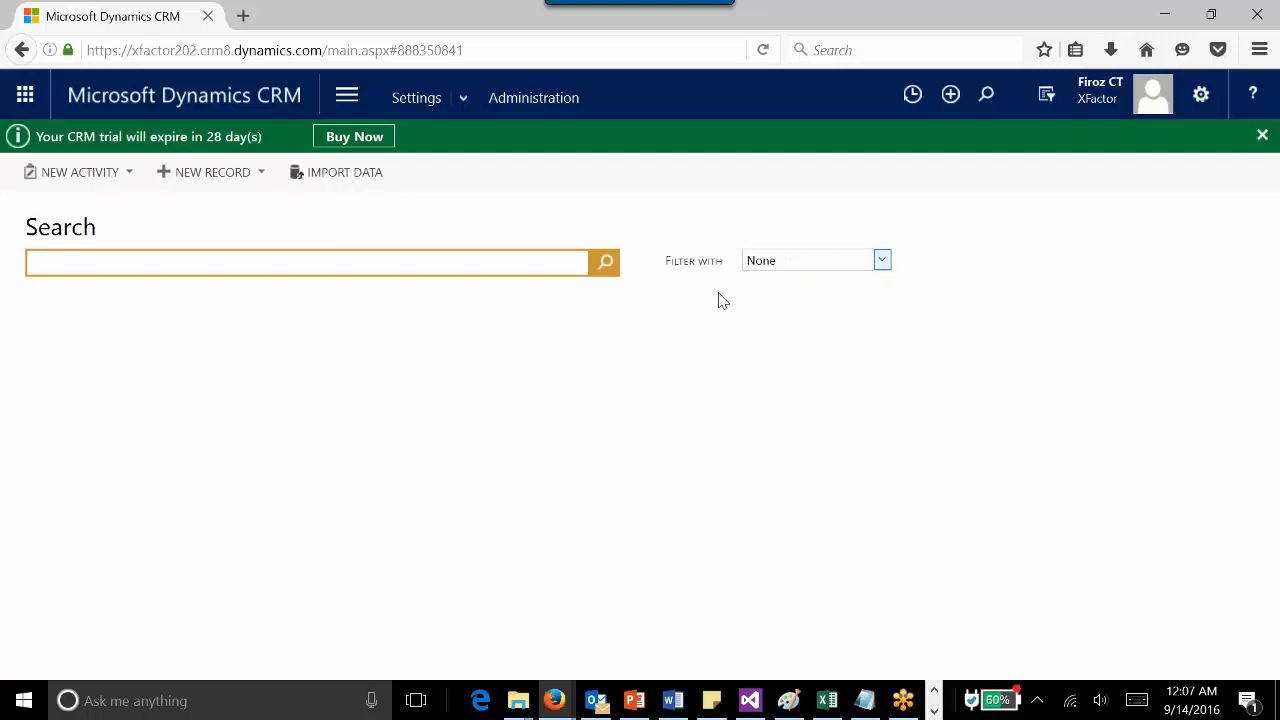
pyautogui.click(492, 262)
pyautogui.write('a')
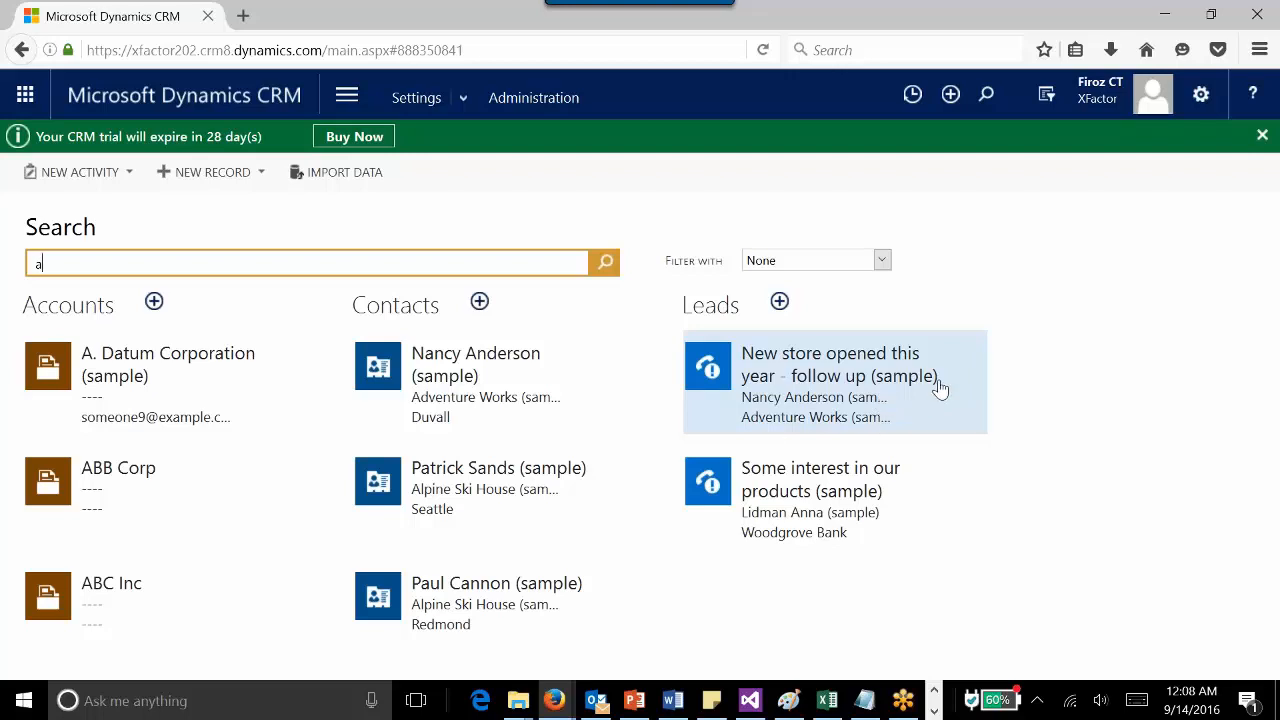
# - Open the Lead entity's Quick Find All Leads view through Customize the System
pyautogui.click(463, 100)
pyautogui.click(343, 192)
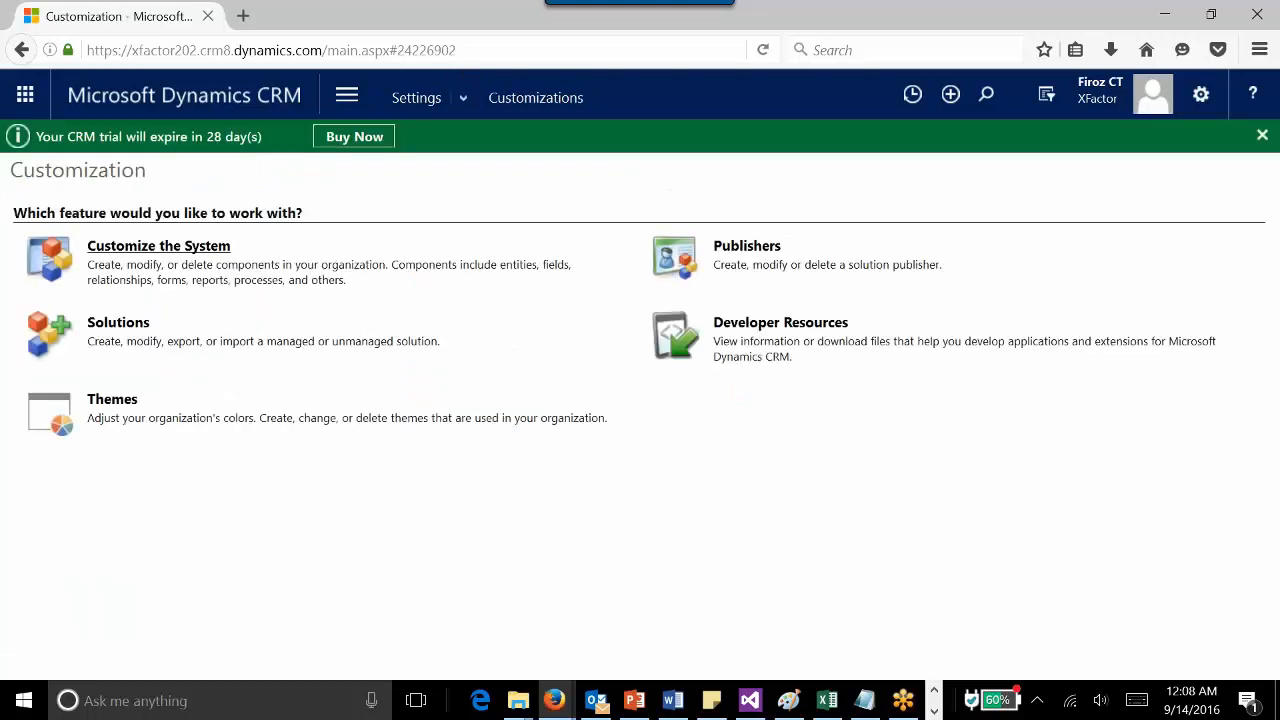
pyautogui.click(192, 246)
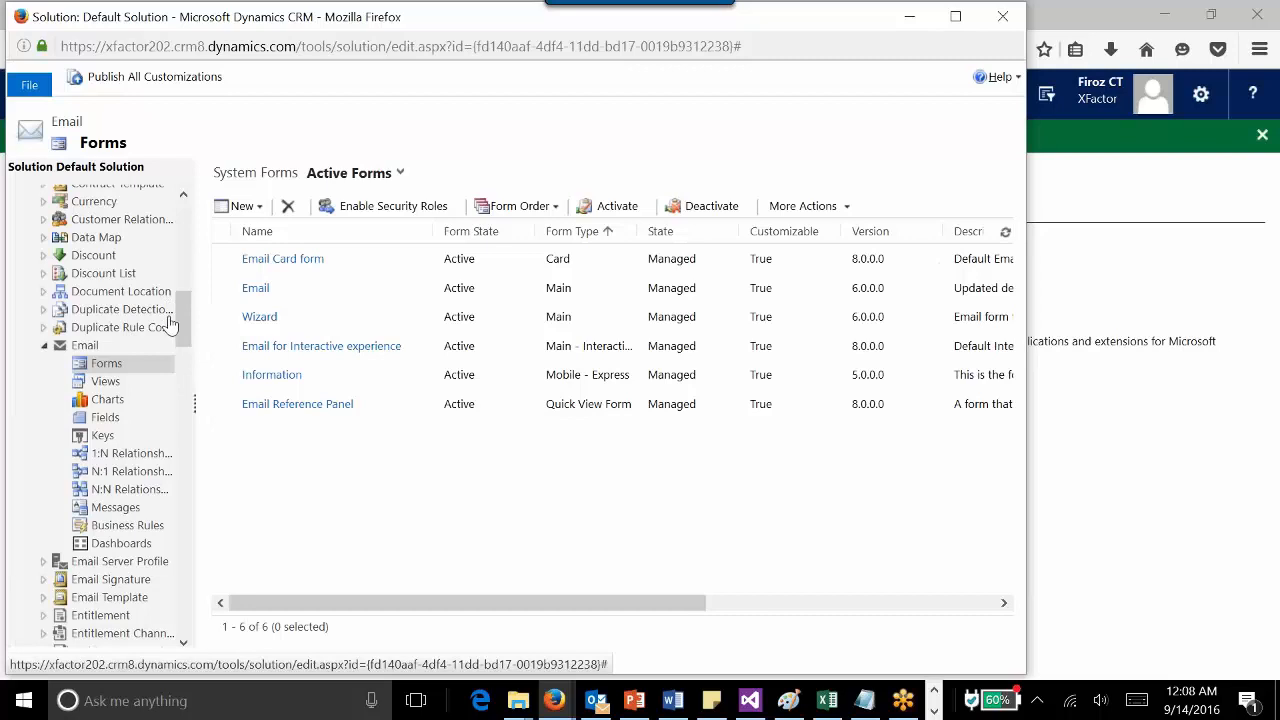
pyautogui.moveTo(177, 321); pyautogui.dragTo(182, 240)
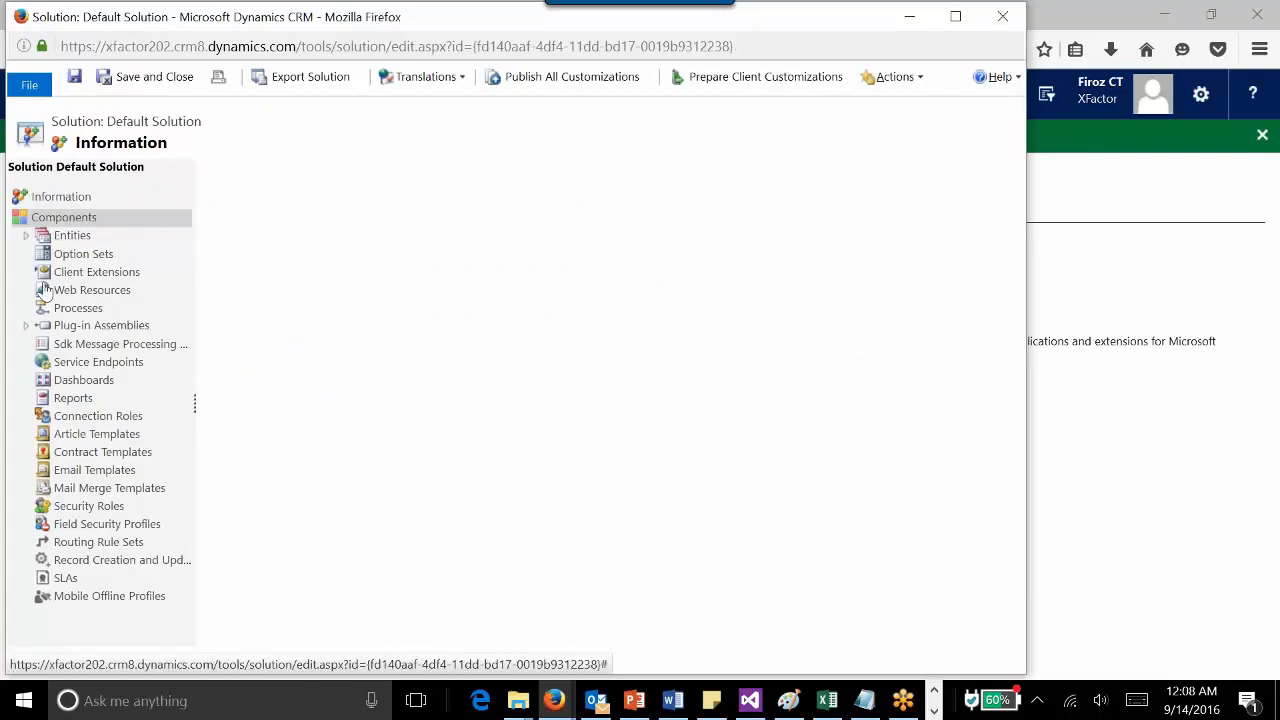
pyautogui.click(26, 235)
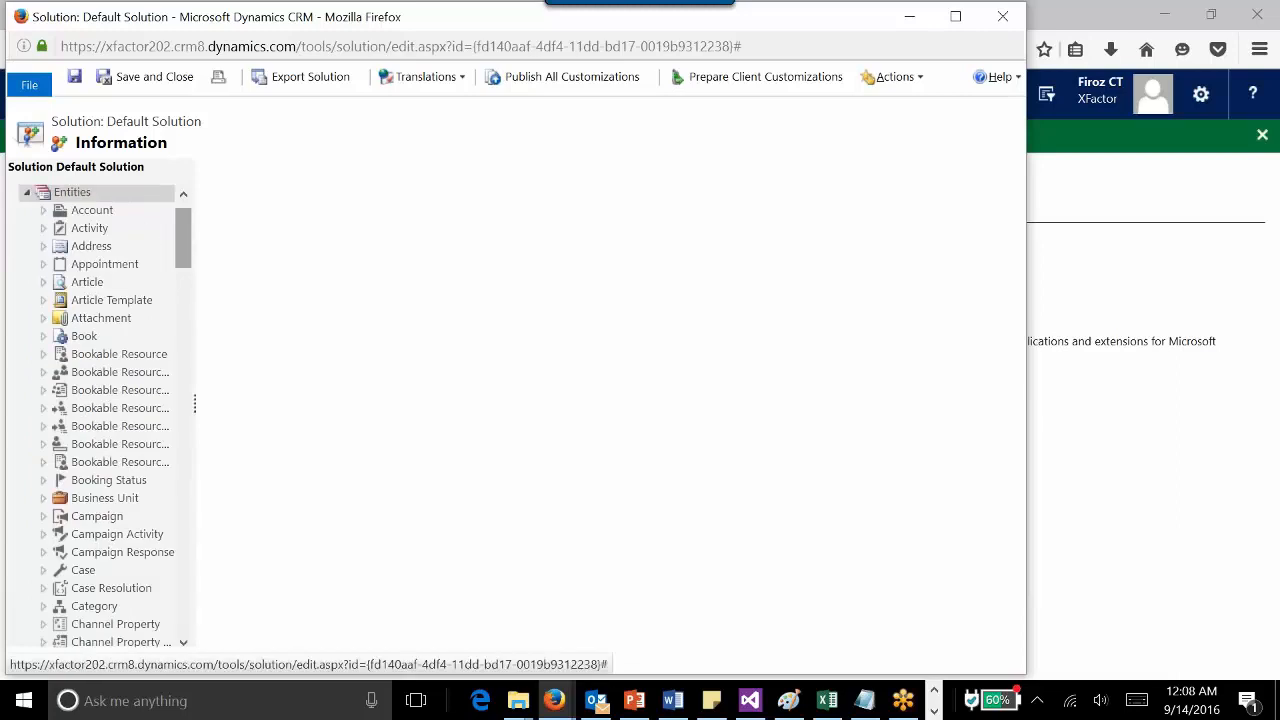
pyautogui.moveTo(181, 237); pyautogui.dragTo(196, 402)
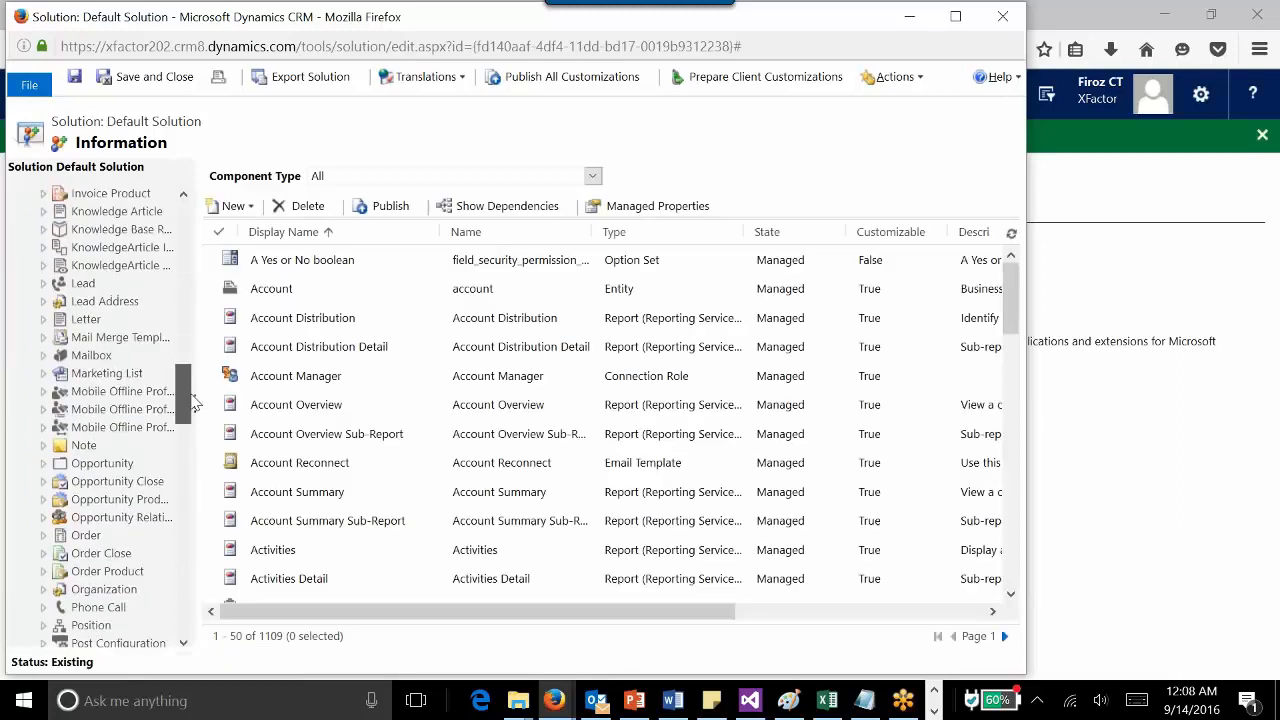
pyautogui.click(43, 284)
pyautogui.click(108, 346)
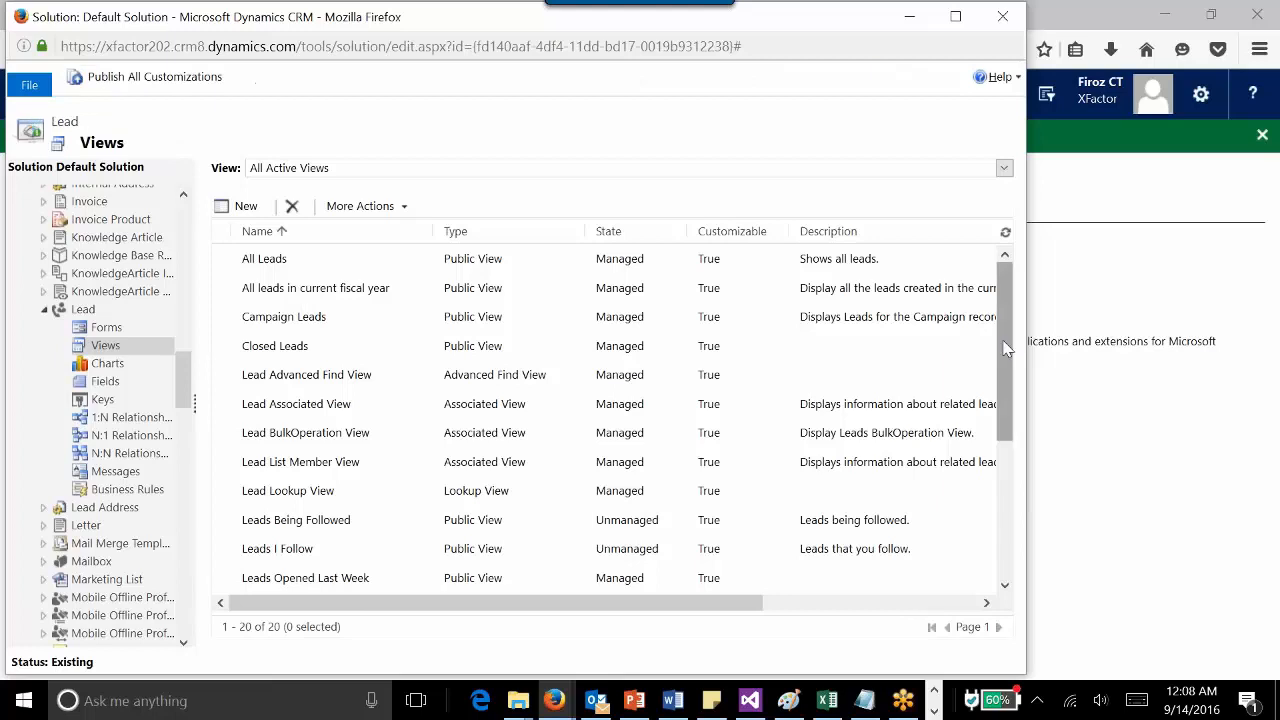
pyautogui.moveTo(1007, 390); pyautogui.dragTo(1001, 505)
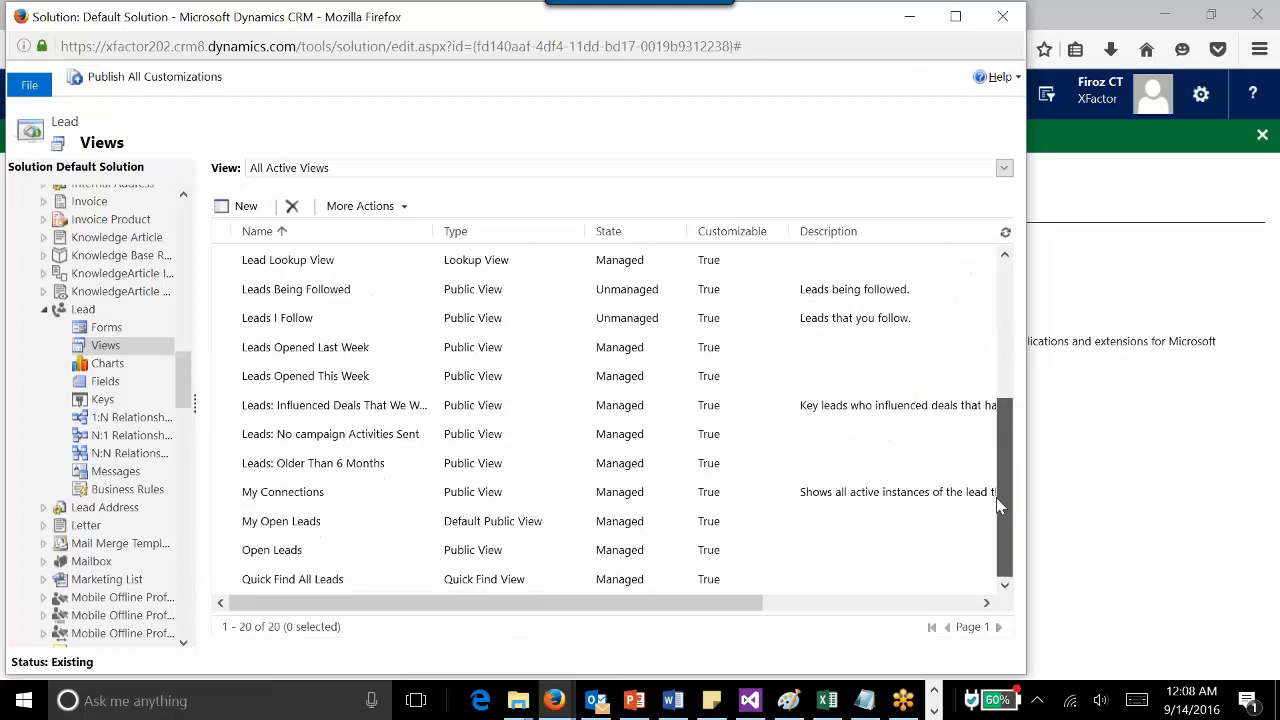
pyautogui.doubleClick(399, 581)
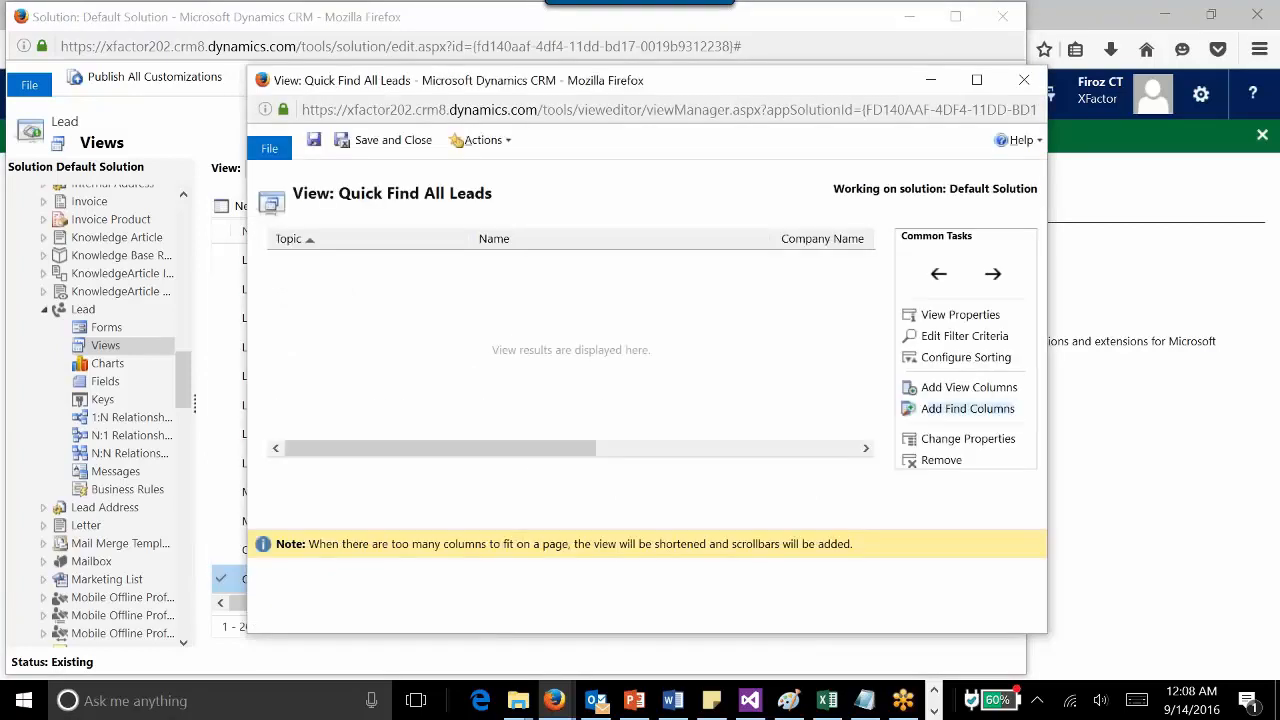
# - Browse the Add Find Columns list for the Quick Find view, then close it without changes
pyautogui.click(985, 423)
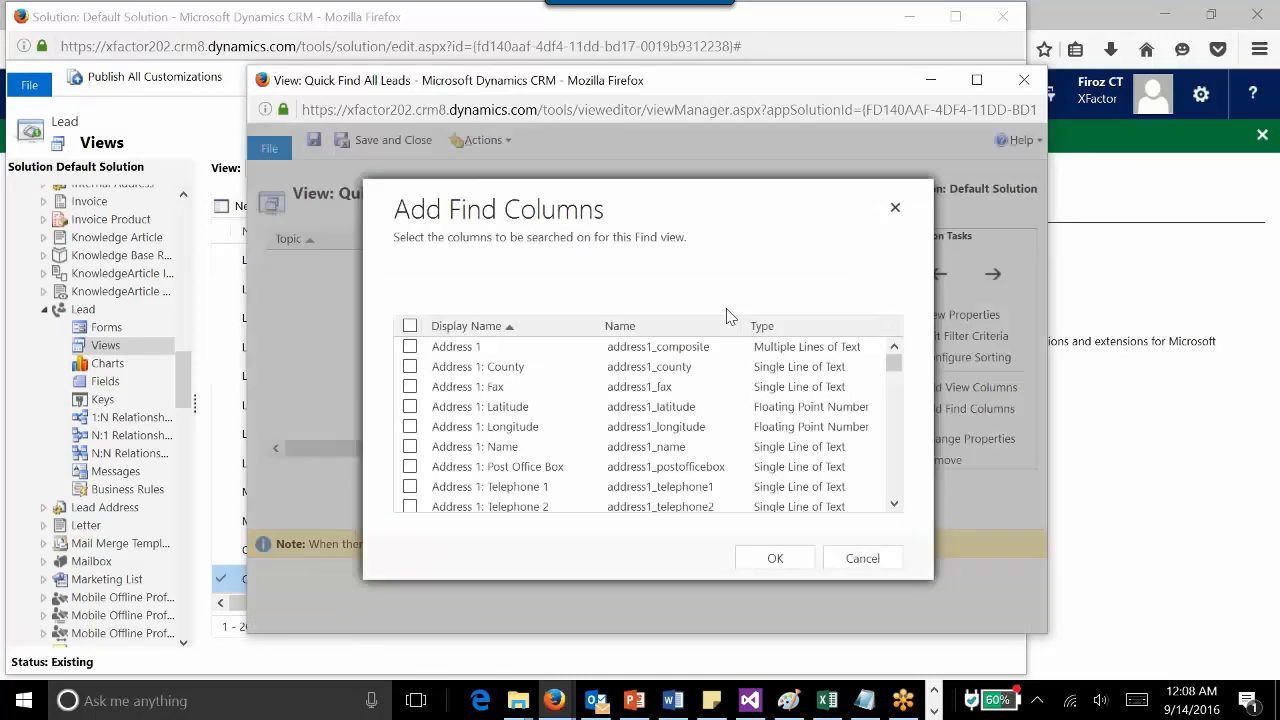
pyautogui.moveTo(893, 370); pyautogui.dragTo(897, 440)
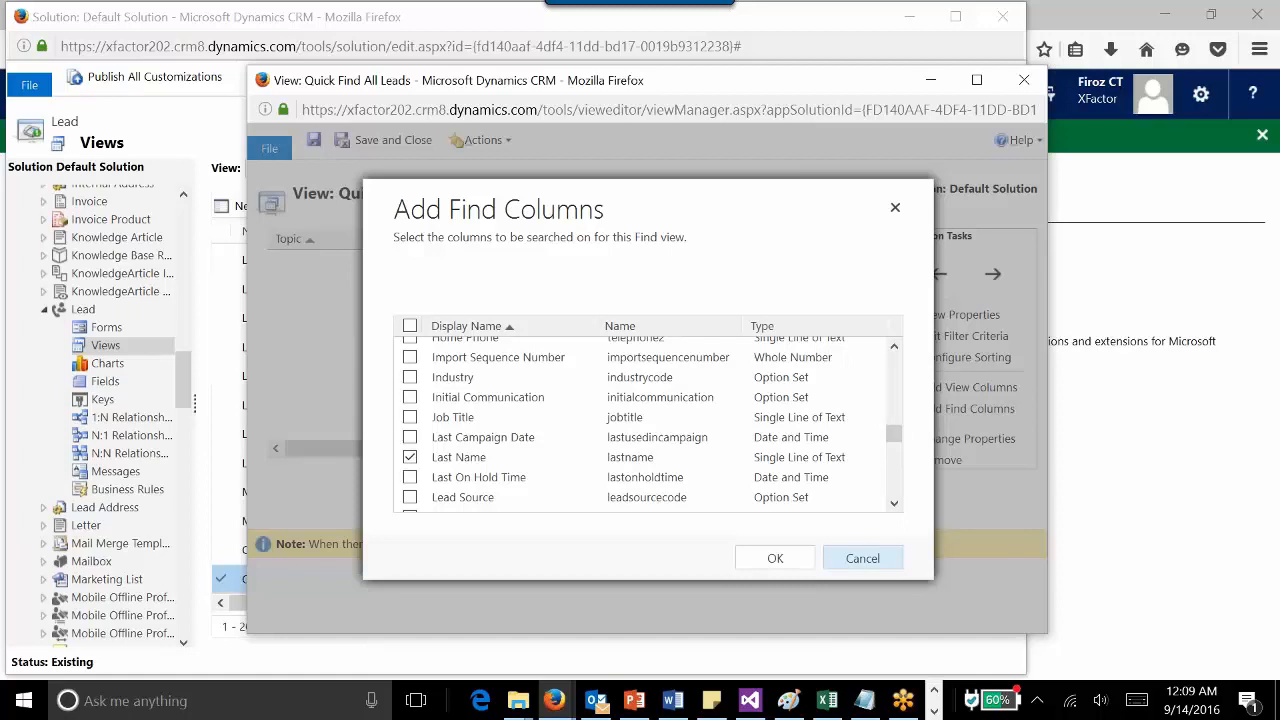
pyautogui.click(862, 558)
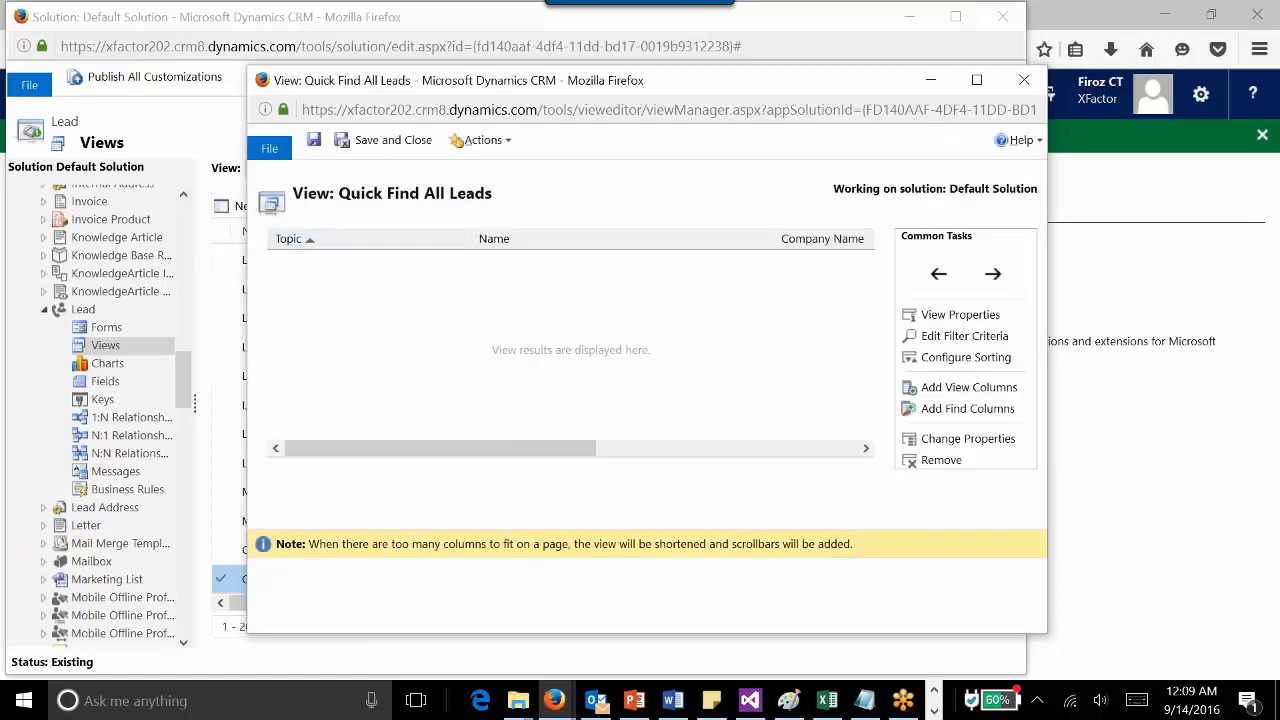
pyautogui.moveTo(590, 452)
pyautogui.mouseDown()
pyautogui.moveTo(852, 455)
pyautogui.moveTo(565, 455)
pyautogui.mouseUp()
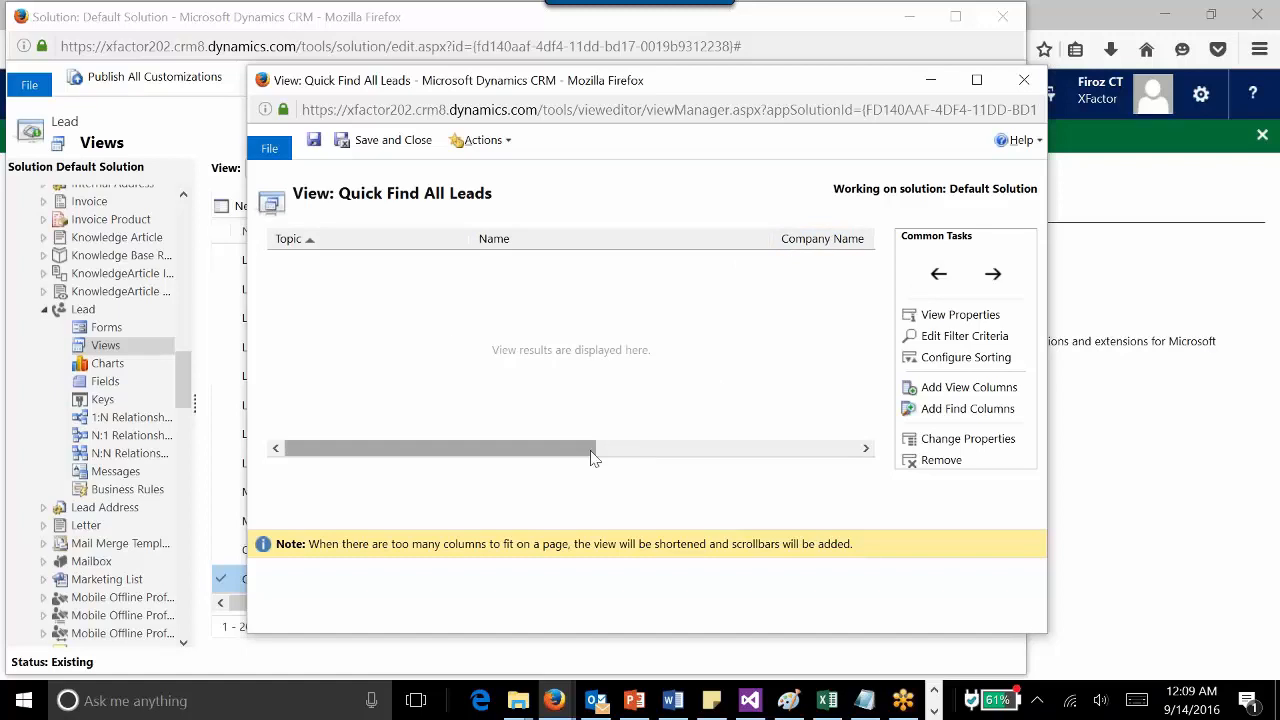
# - Move the Email column left so it sits right after Topic in the Quick Find All Leads view
pyautogui.click(565, 457)
pyautogui.moveTo(565, 457); pyautogui.dragTo(835, 450)
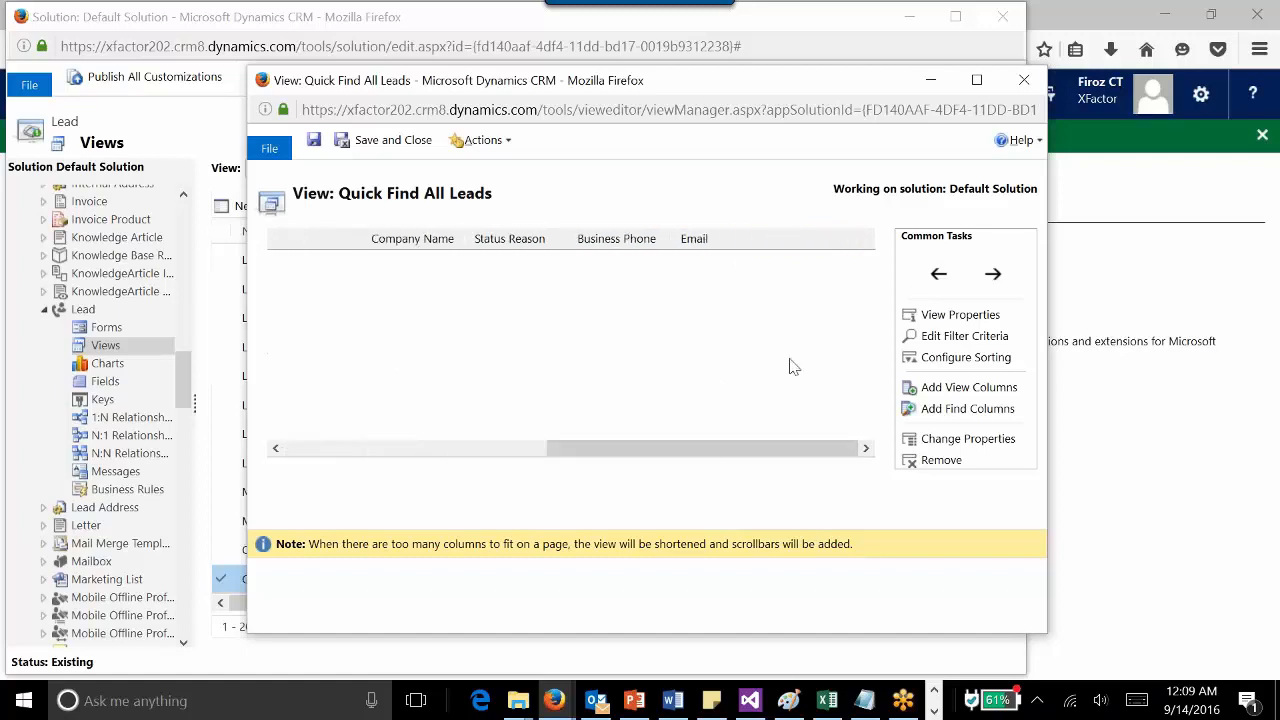
pyautogui.click(726, 248)
pyautogui.click(938, 274)
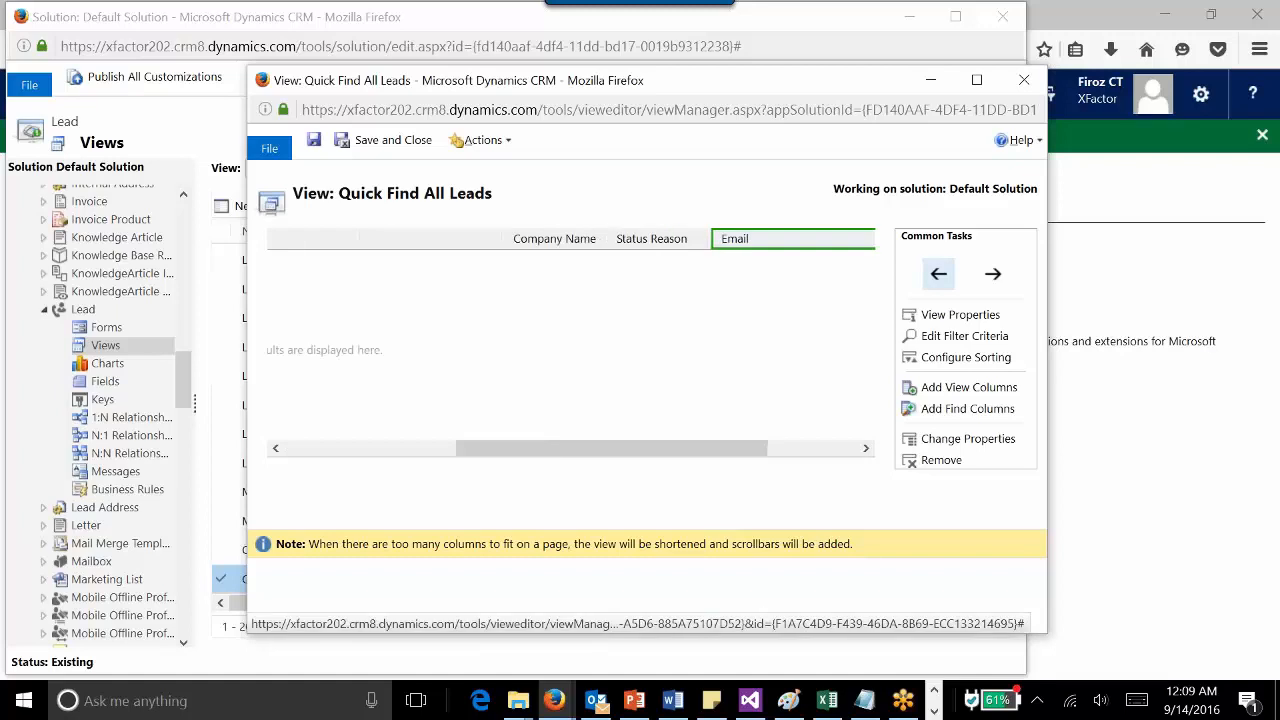
pyautogui.click(938, 274)
pyautogui.click(938, 274)
pyautogui.click(938, 274)
pyautogui.moveTo(600, 446); pyautogui.dragTo(414, 457)
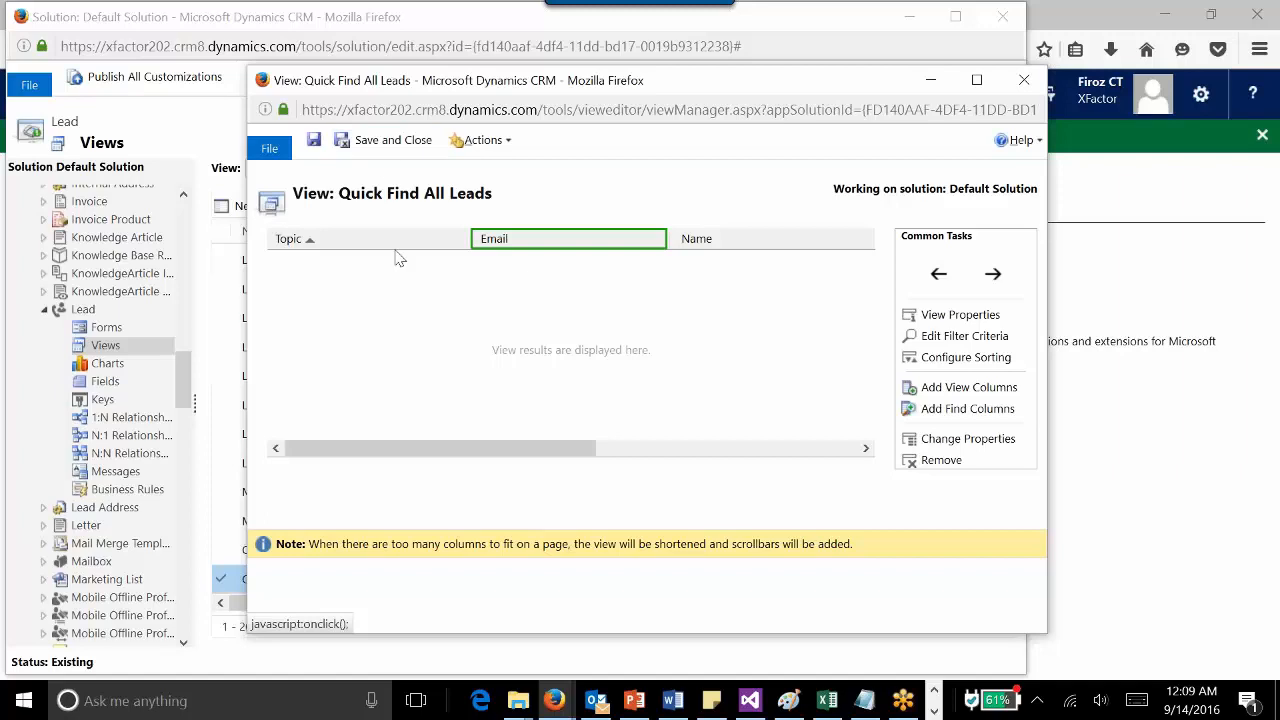
# - Save and close the view, then publish all customizations
pyautogui.click(387, 144)
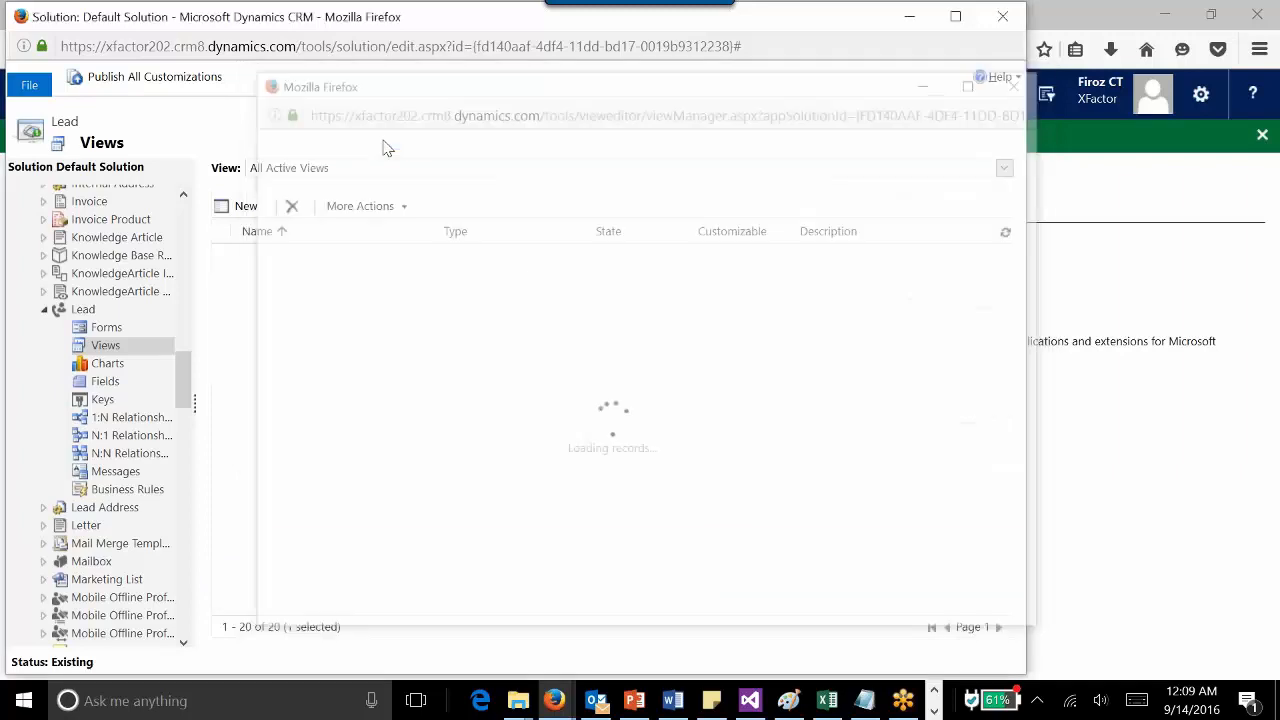
pyautogui.click(141, 86)
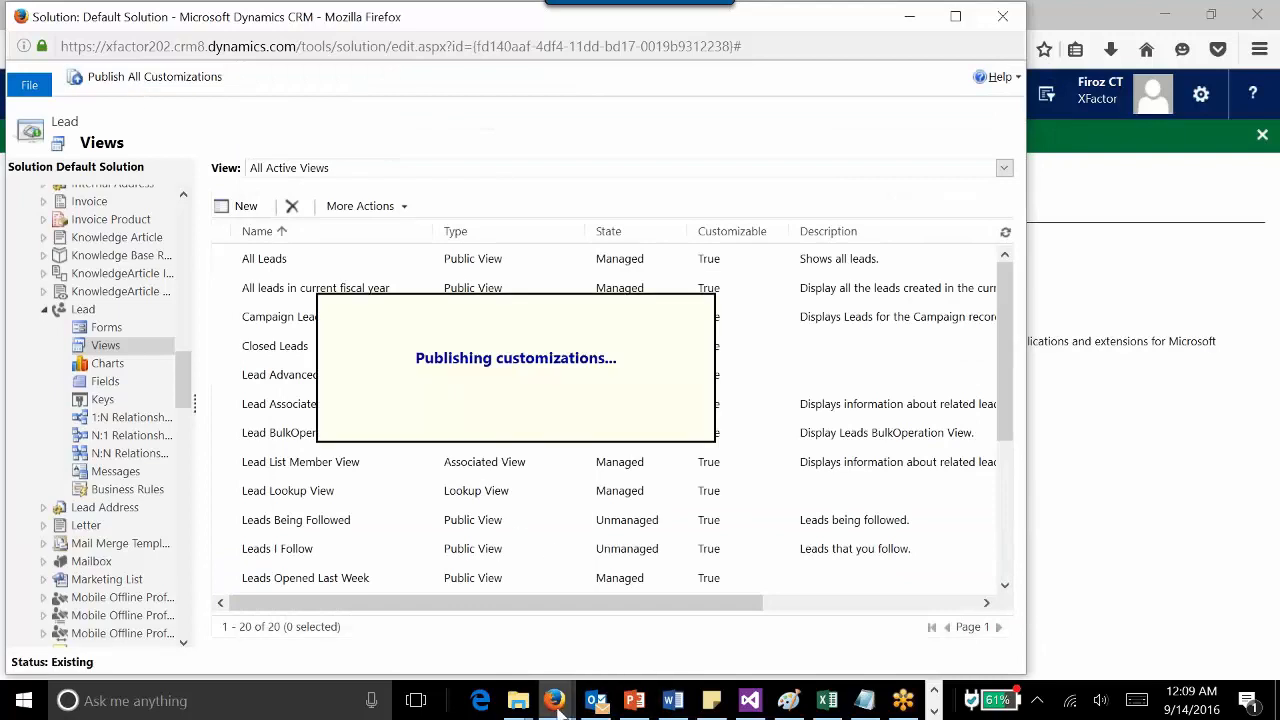
# - Return to the main CRM window, run a global search for "a" and review the results and entity filter options
pyautogui.moveTo(557, 707)
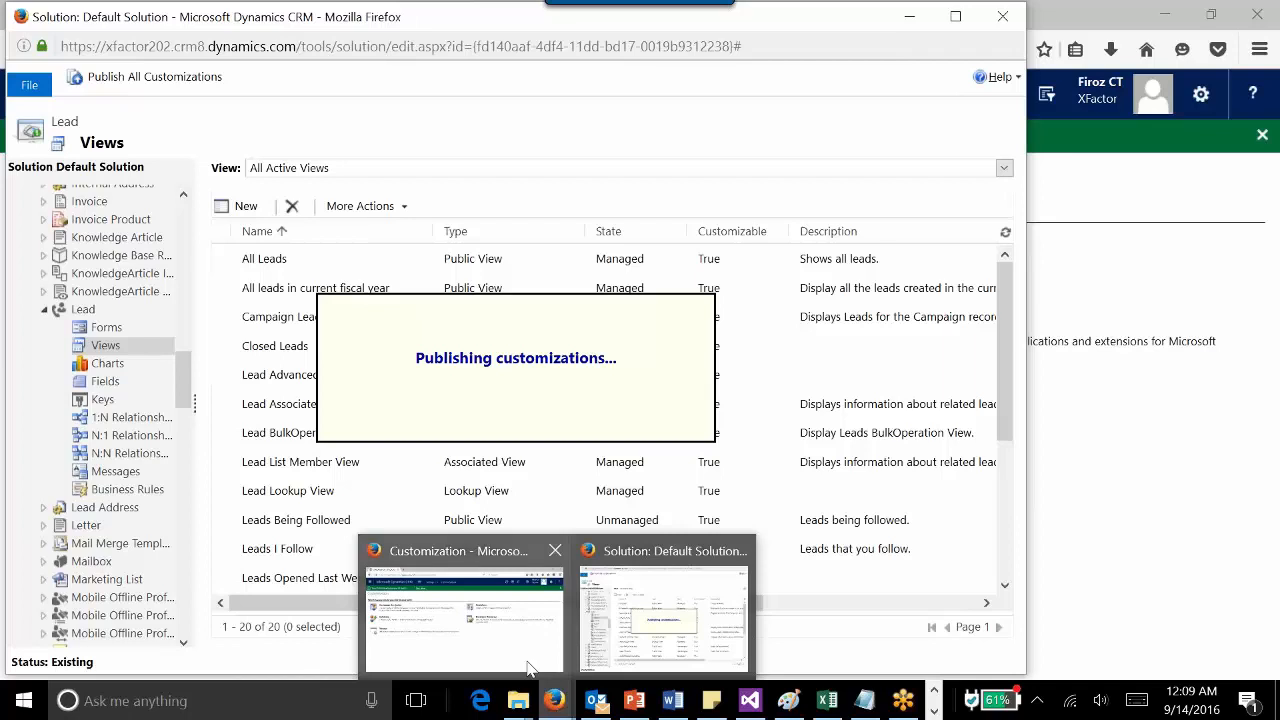
pyautogui.click(481, 622)
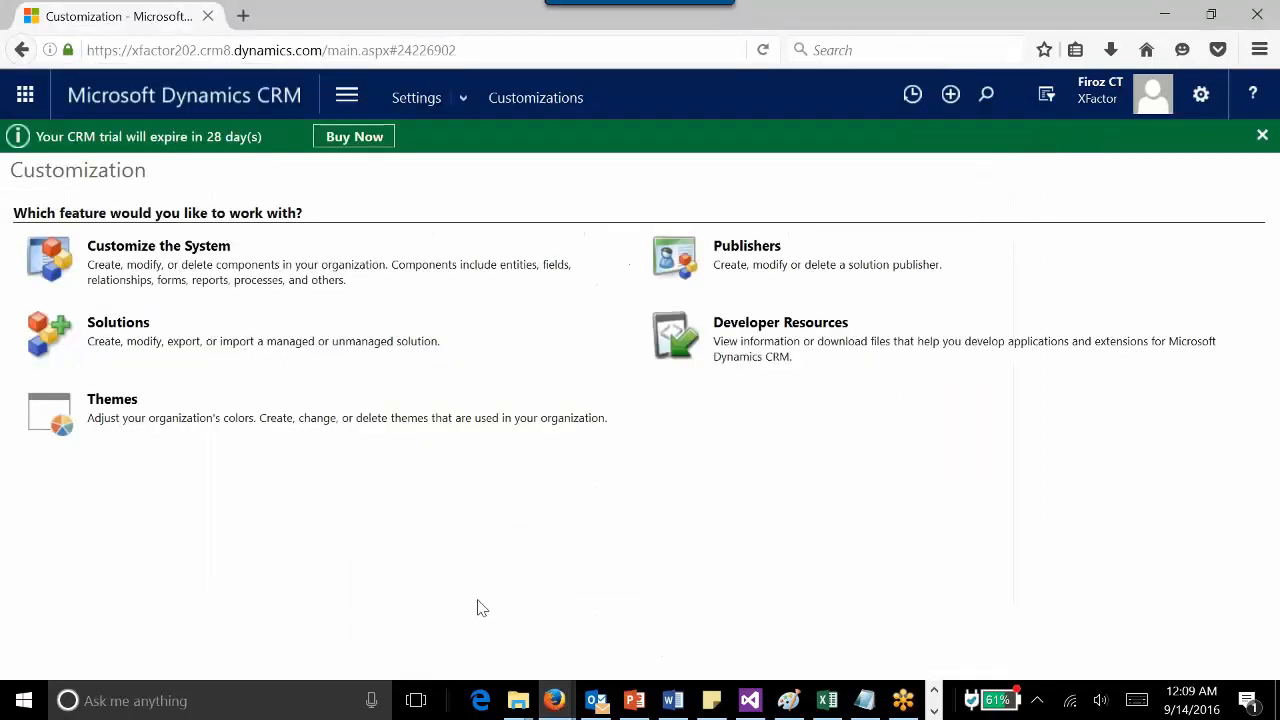
pyautogui.click(265, 95)
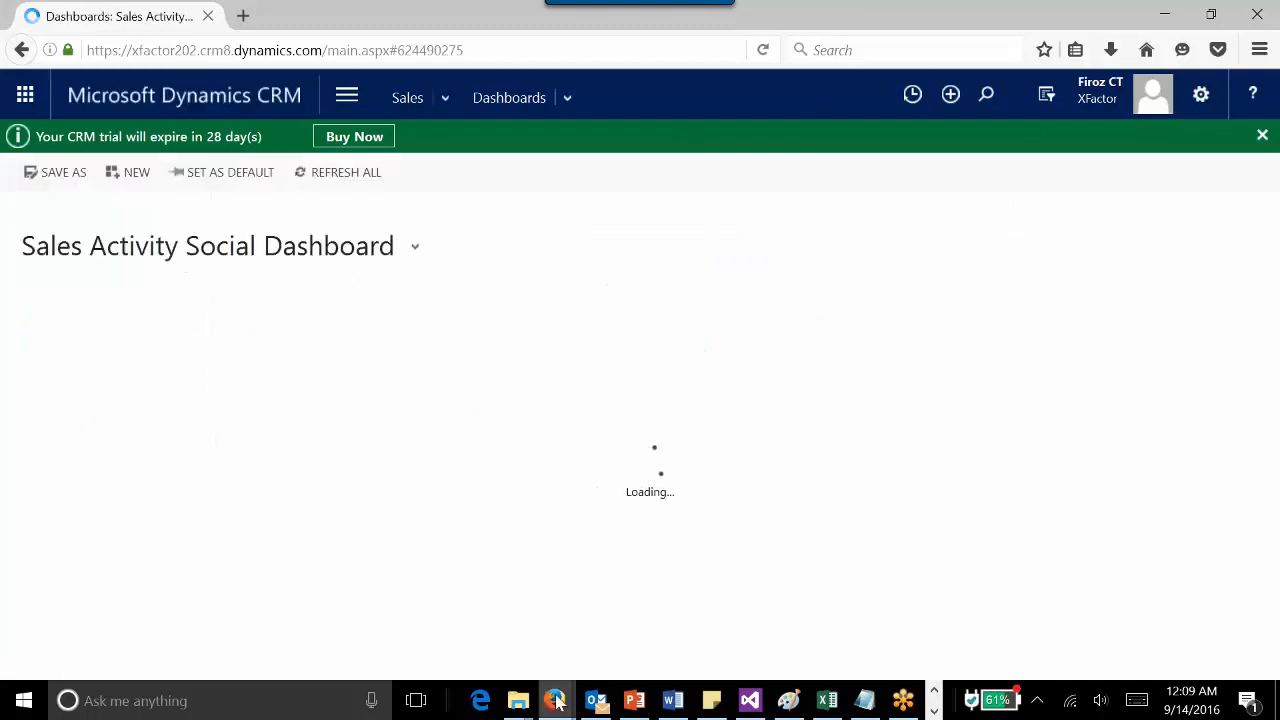
pyautogui.moveTo(555, 700)
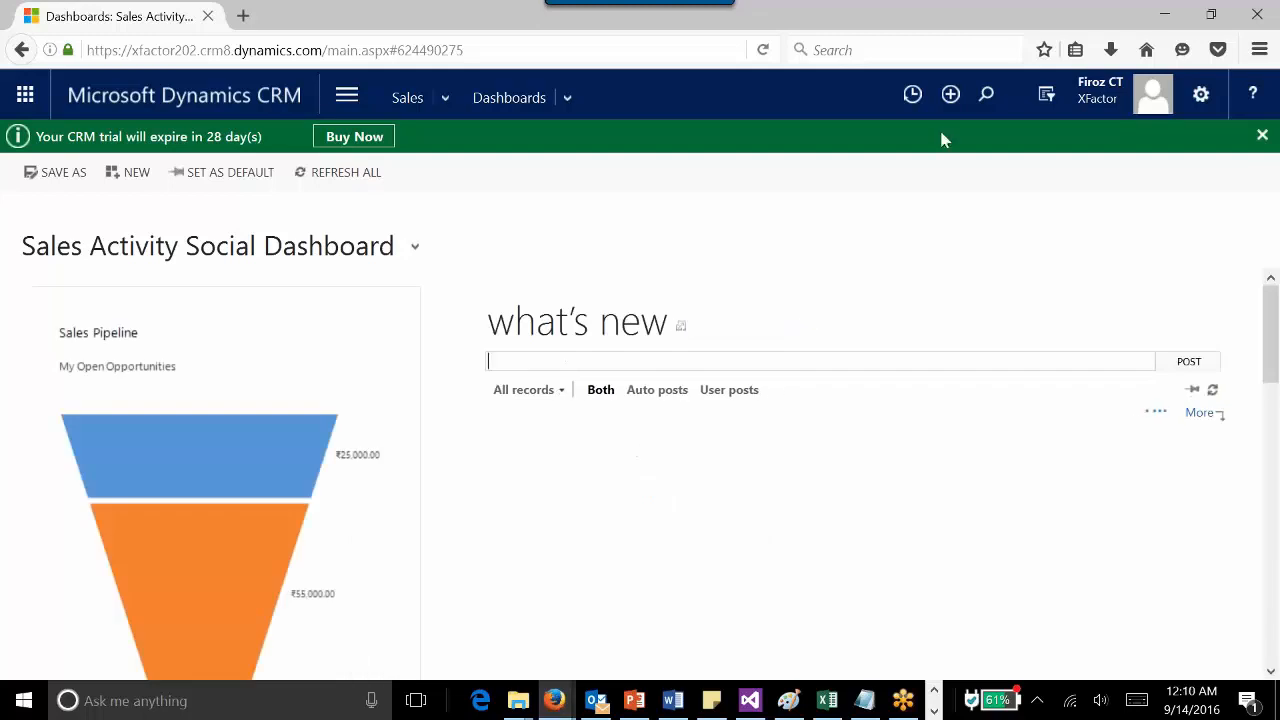
pyautogui.click(986, 95)
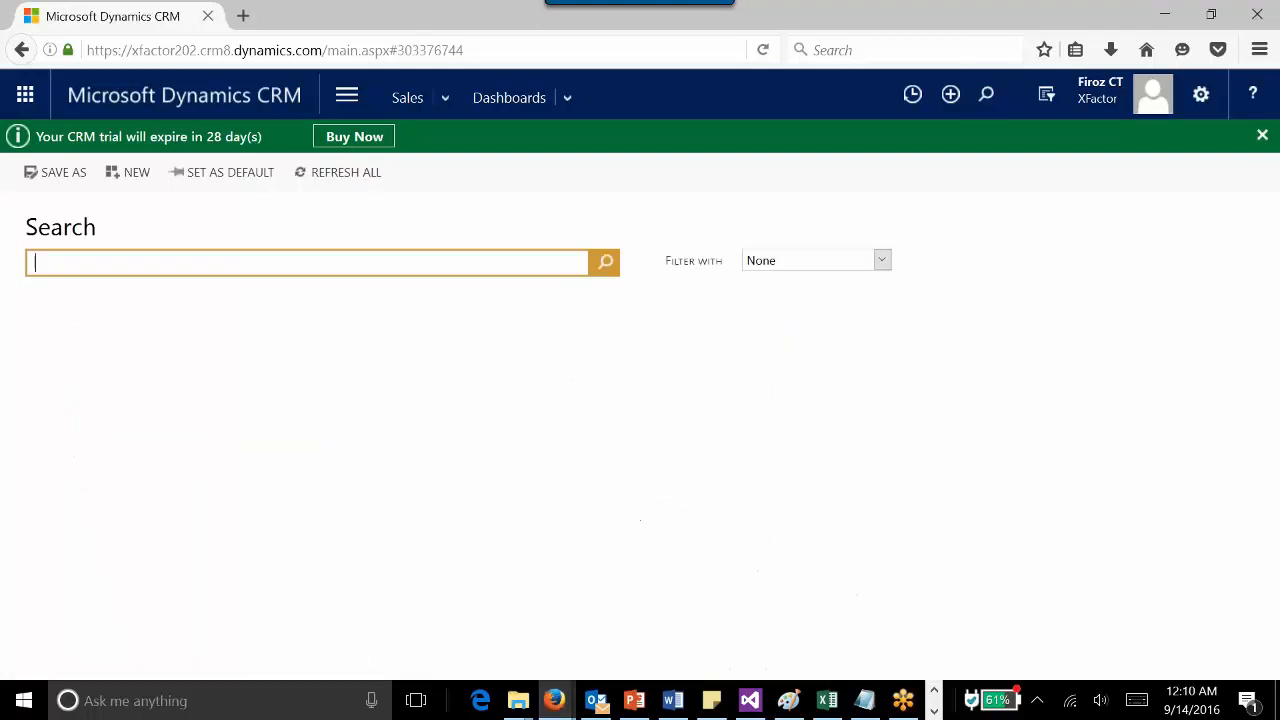
pyautogui.press('Return')
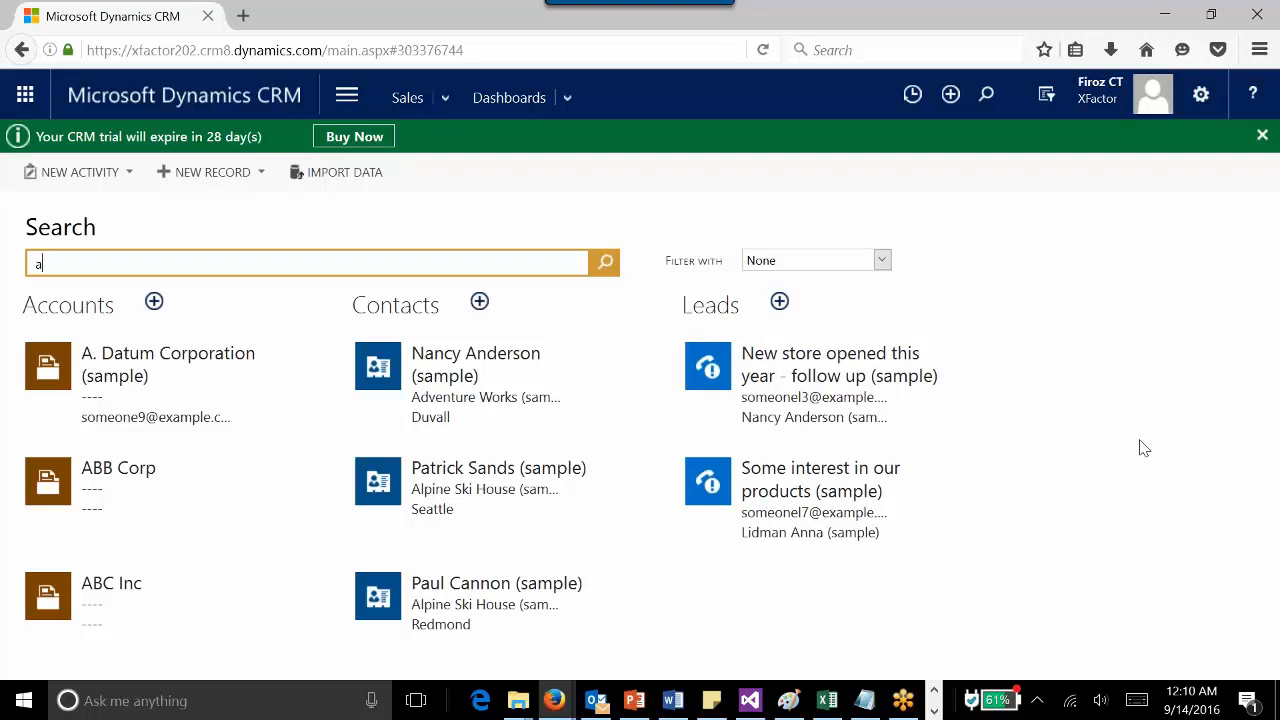
pyautogui.click(809, 263)
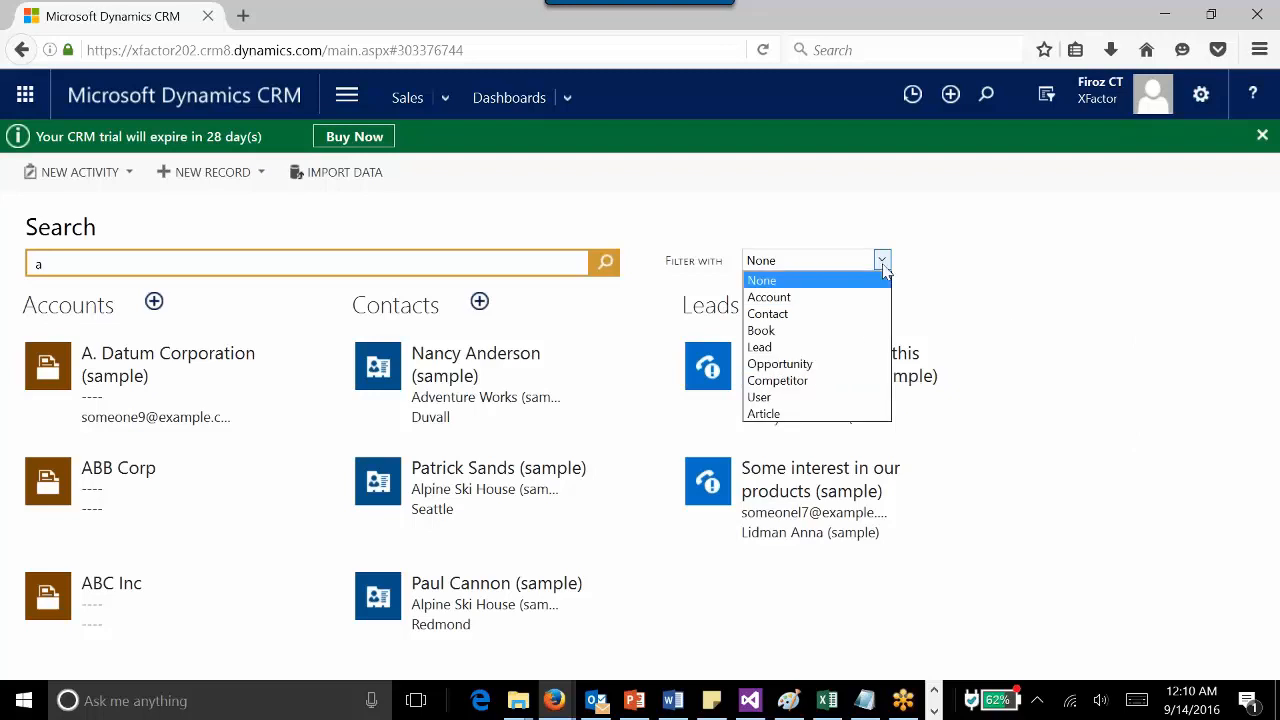
pyautogui.click(975, 266)
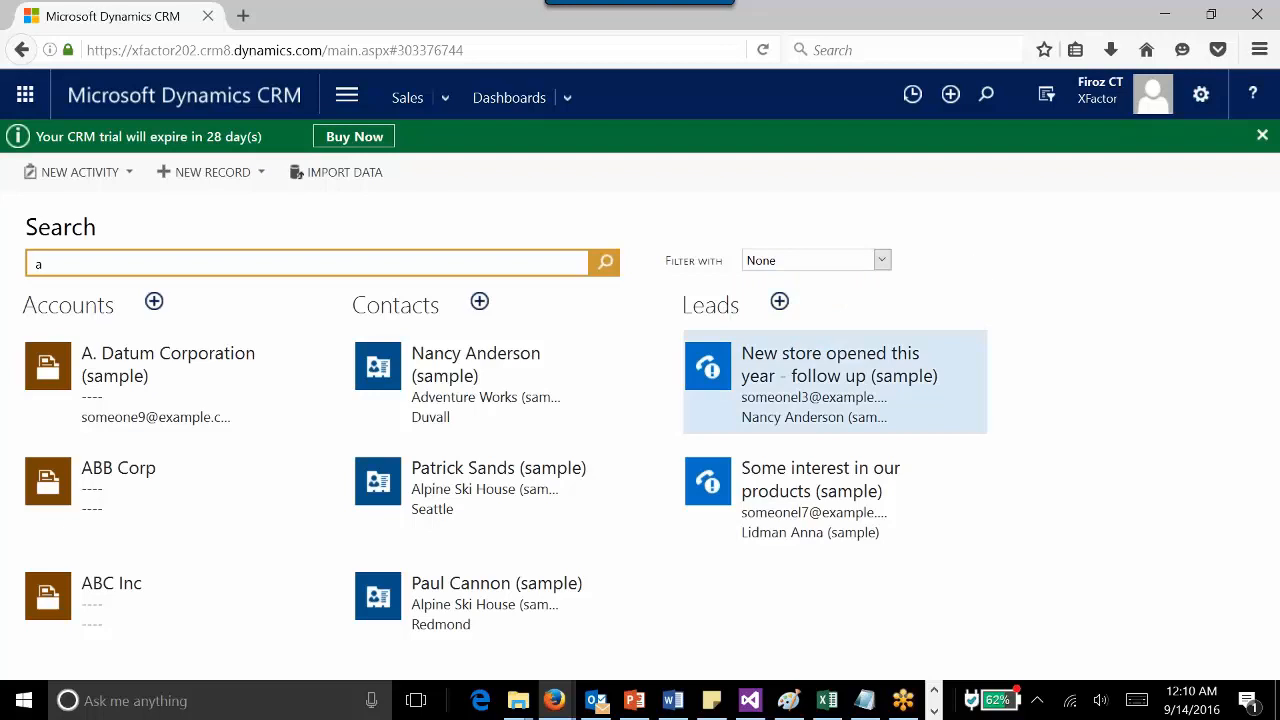